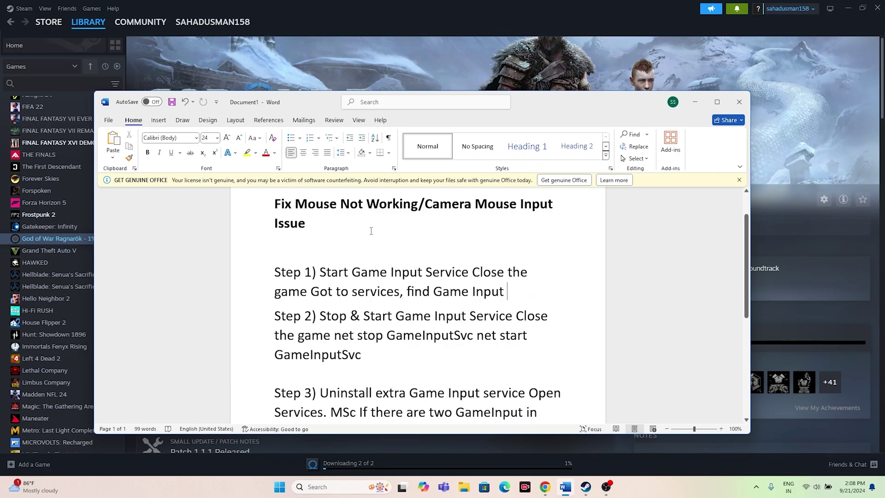
# Read Step 1 of the troubleshooting document, about starting the Game Input Service.
pyautogui.moveTo(567, 104); pyautogui.dragTo(553, 128)
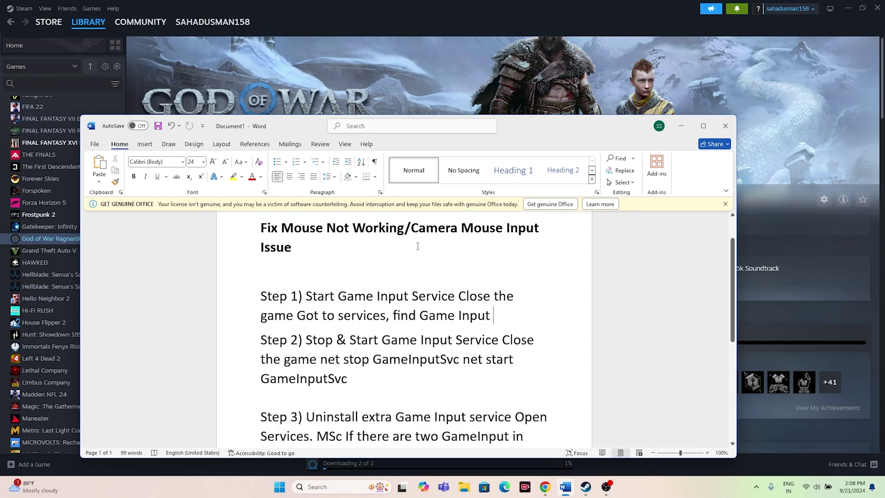
pyautogui.scroll(-1, 417, 246)
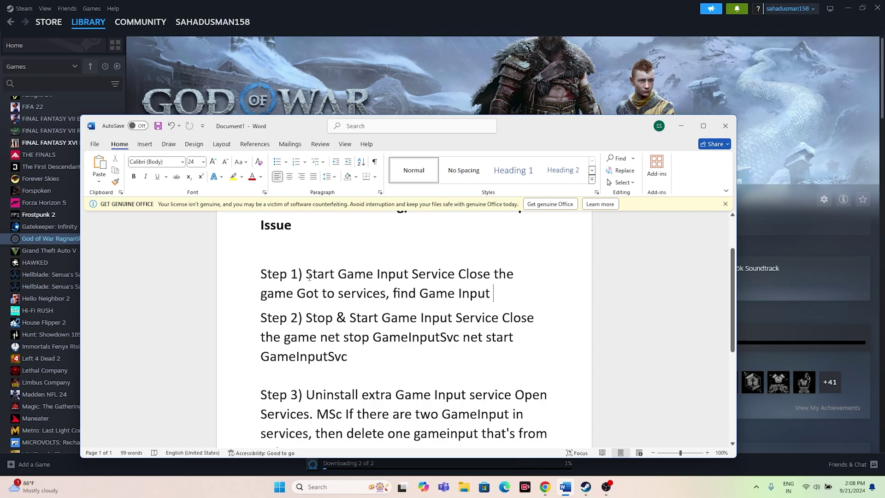
pyautogui.moveTo(305, 275); pyautogui.dragTo(442, 275)
pyautogui.click(514, 277)
# Minimize the Steam library and bring up the Windows Services console.
pyautogui.click(847, 7)
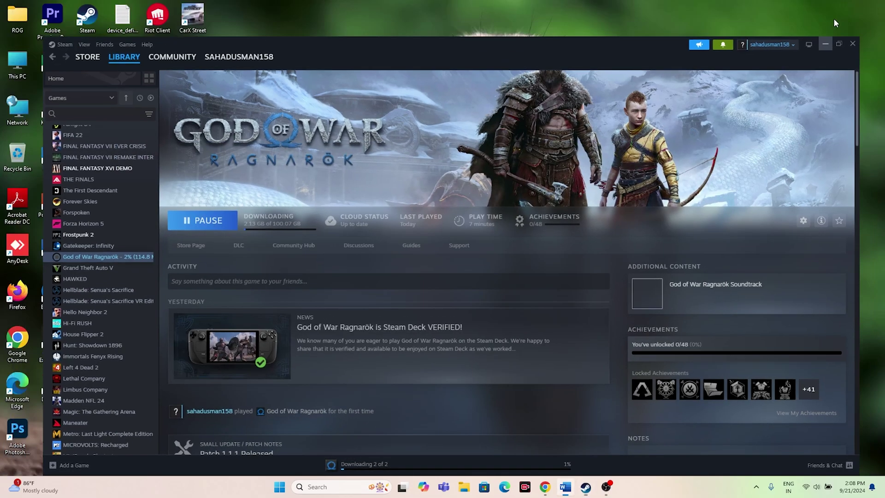
pyautogui.click(347, 489)
pyautogui.write('services')
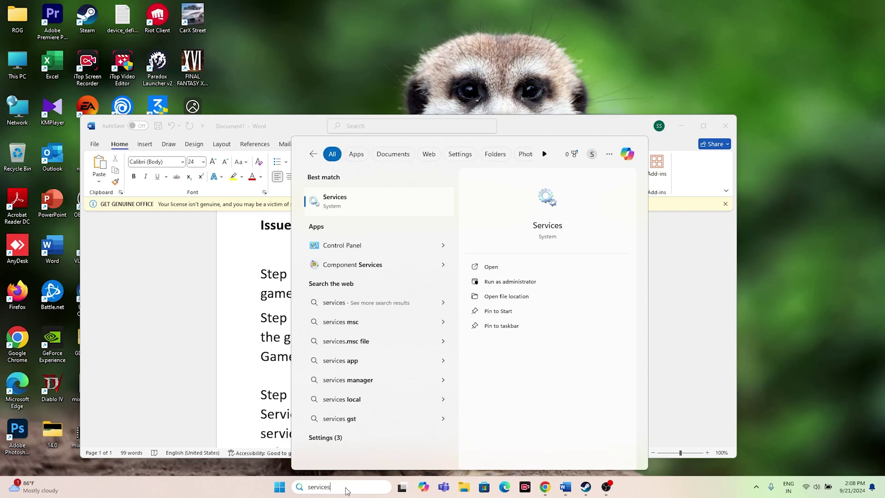
pyautogui.click(363, 197)
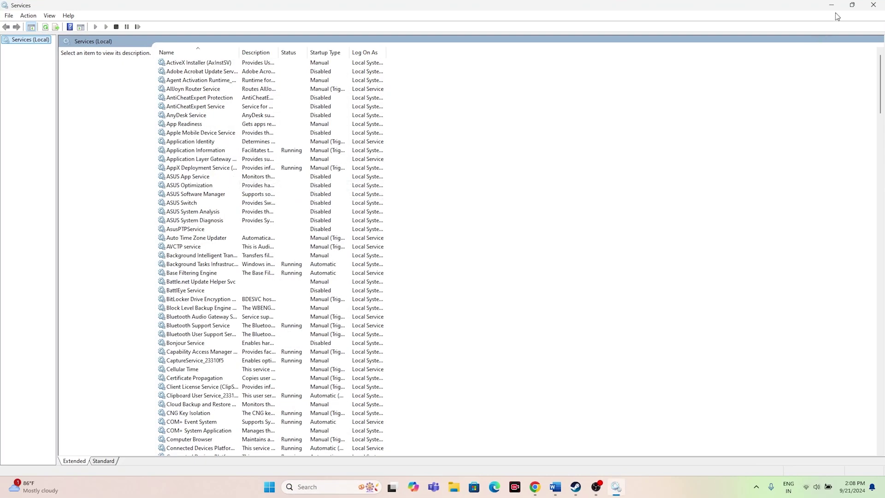
pyautogui.click(832, 6)
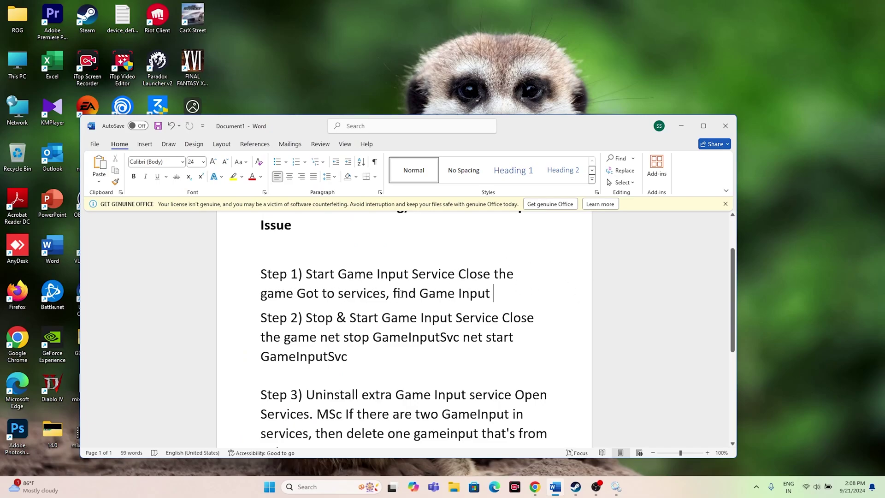
pyautogui.click(616, 486)
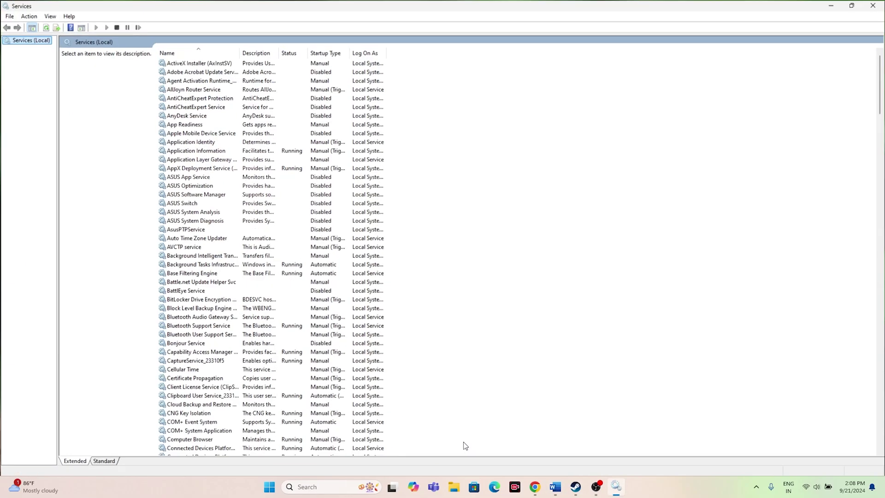
# Start the GameInput Service that enables keyboards, mice and gamepads, and close the Services console.
pyautogui.scroll(-9, 219, 191)
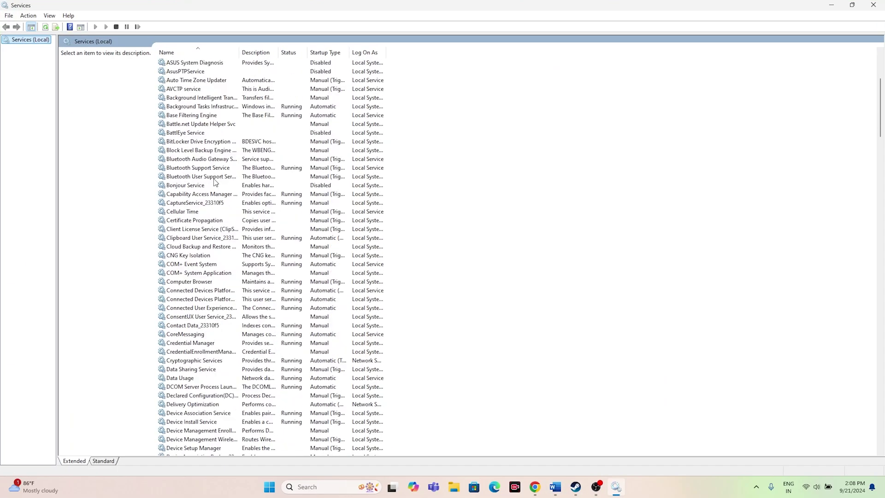
pyautogui.scroll(-12, 214, 181)
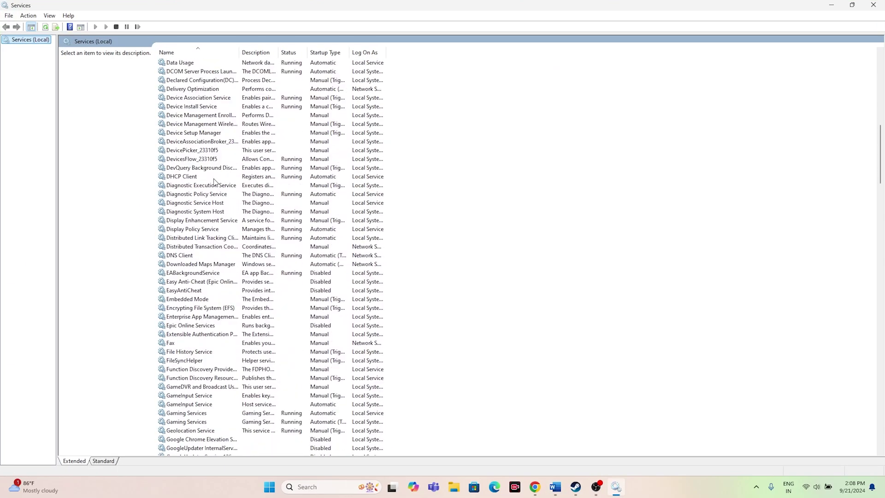
pyautogui.scroll(-4, 214, 181)
pyautogui.click(175, 222)
pyautogui.click(199, 212)
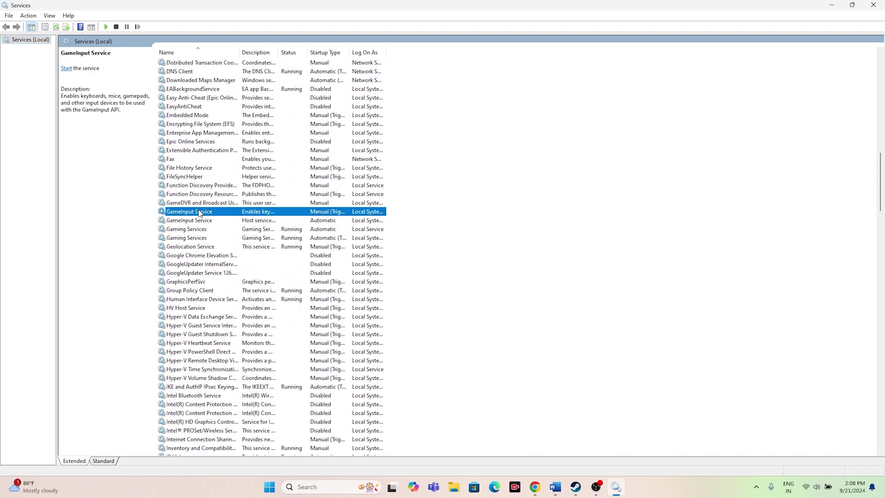
pyautogui.rightClick(199, 212)
pyautogui.click(221, 216)
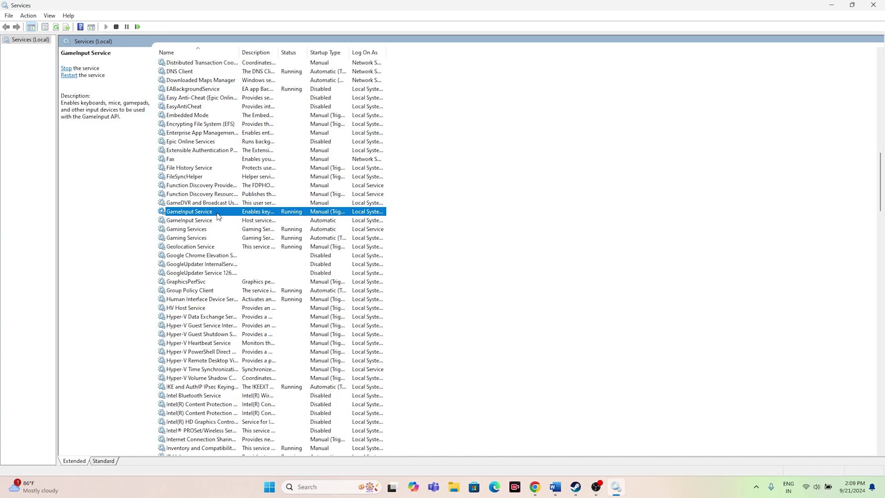
pyautogui.click(873, 5)
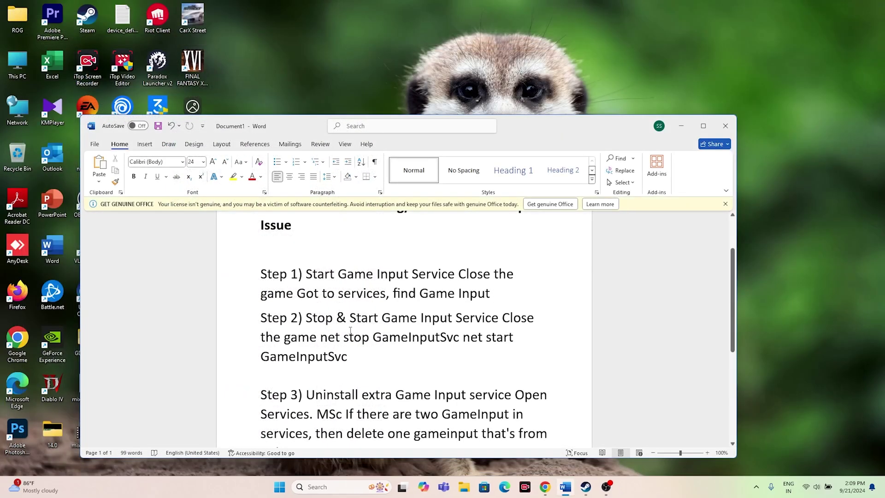
# Read Step 2 of the document, examining the commands for stopping and starting GameInputSvc.
pyautogui.scroll(-1, 415, 308)
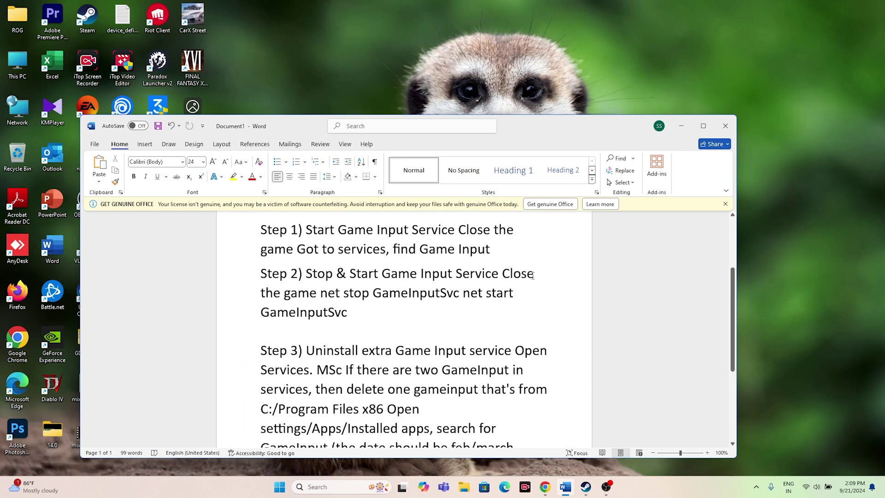
pyautogui.moveTo(320, 270); pyautogui.dragTo(371, 293)
pyautogui.click(541, 289)
pyautogui.click(418, 309)
pyautogui.moveTo(319, 294); pyautogui.dragTo(406, 296)
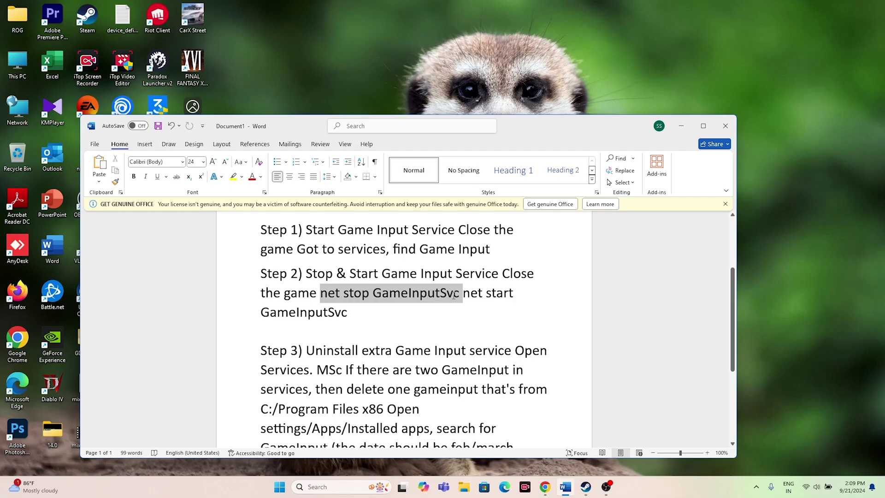
pyautogui.press('Down')
pyautogui.moveTo(463, 297); pyautogui.dragTo(467, 309)
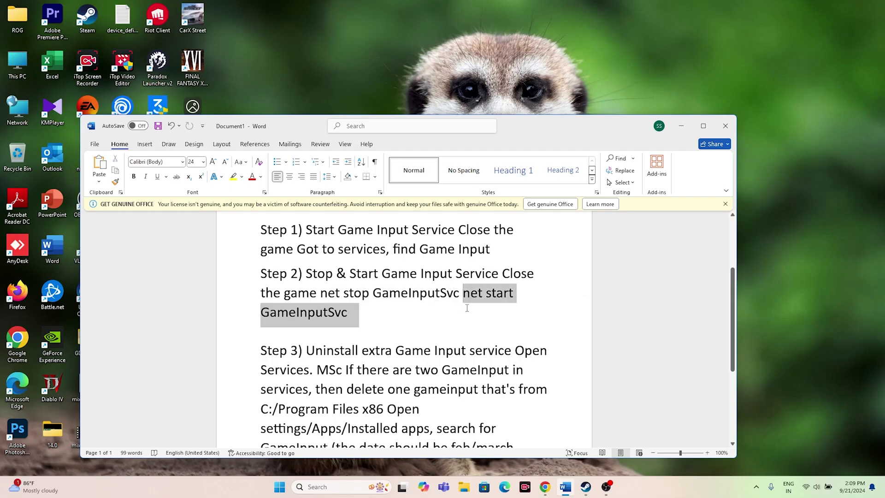
pyautogui.click(390, 308)
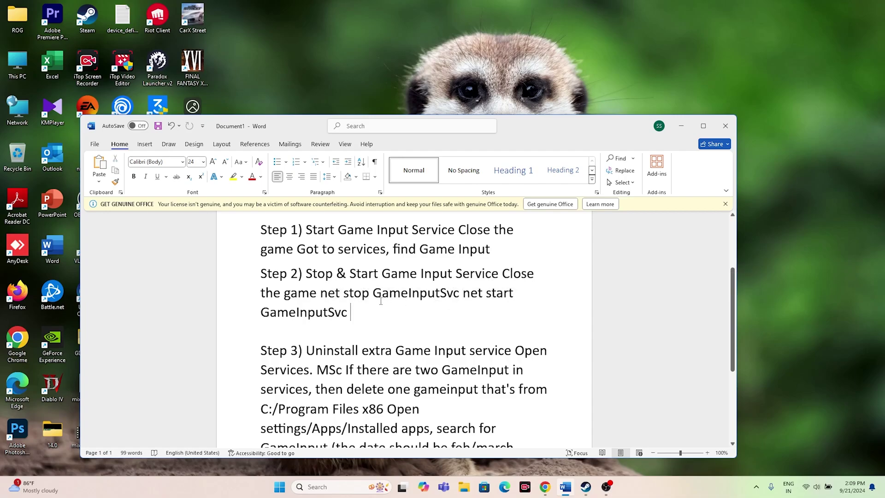
# Copy the command "net stop GameInputSvc" from Step 2 and minimize the document.
pyautogui.moveTo(324, 294); pyautogui.dragTo(409, 295)
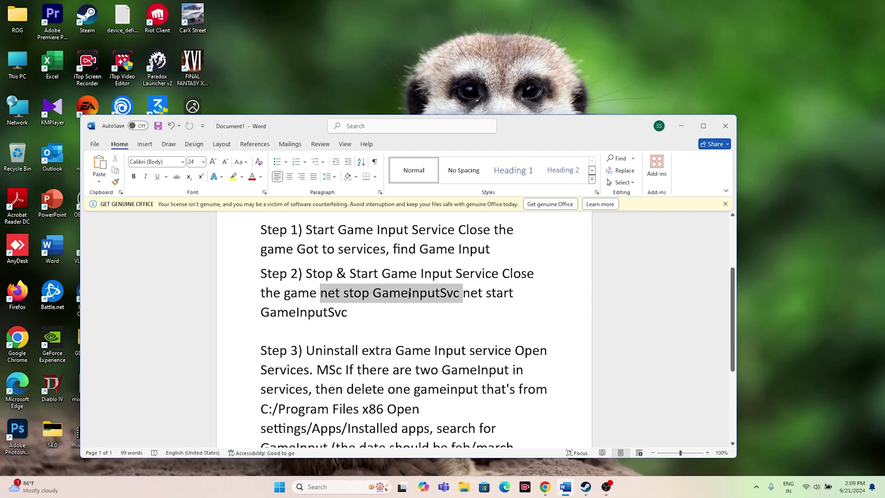
pyautogui.rightClick(446, 297)
pyautogui.click(488, 328)
pyautogui.click(429, 313)
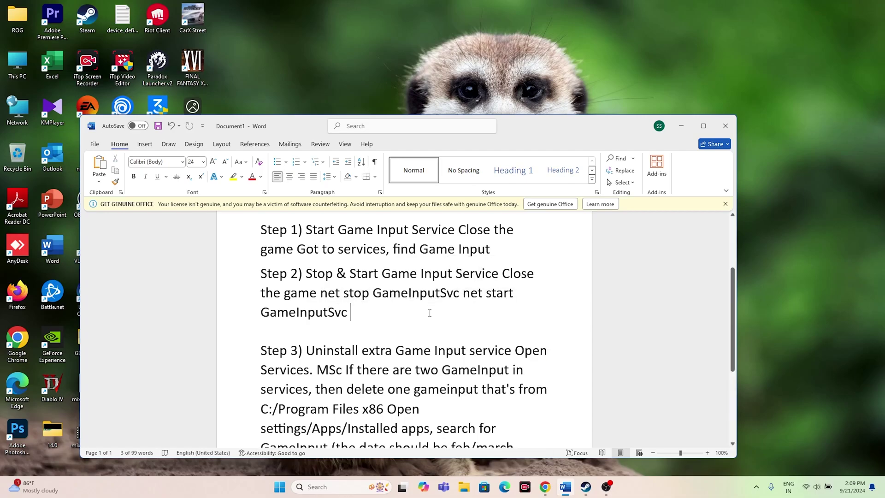
pyautogui.click(680, 126)
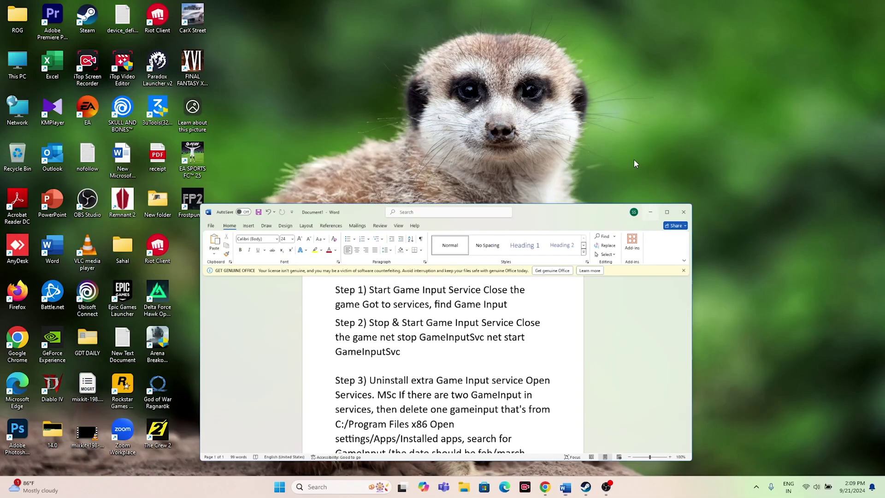
# Open Command Prompt as administrator and run "net stop GameInputSvc".
pyautogui.click(318, 487)
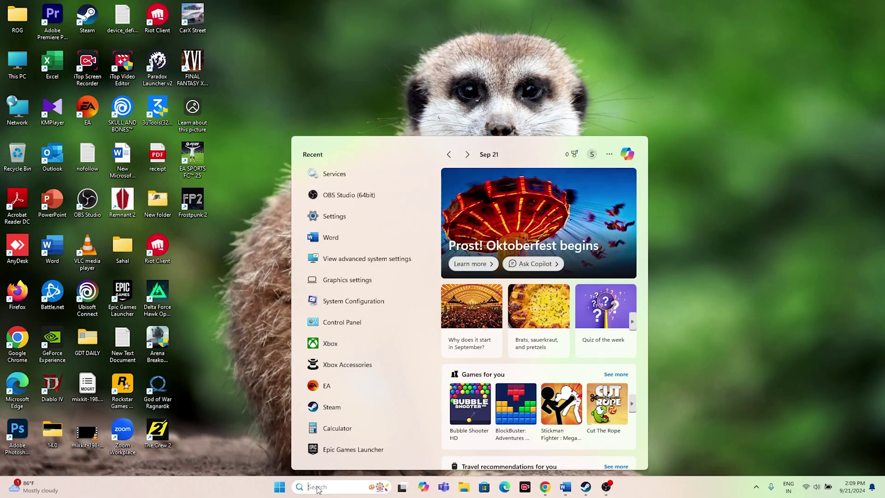
pyautogui.write('cmd')
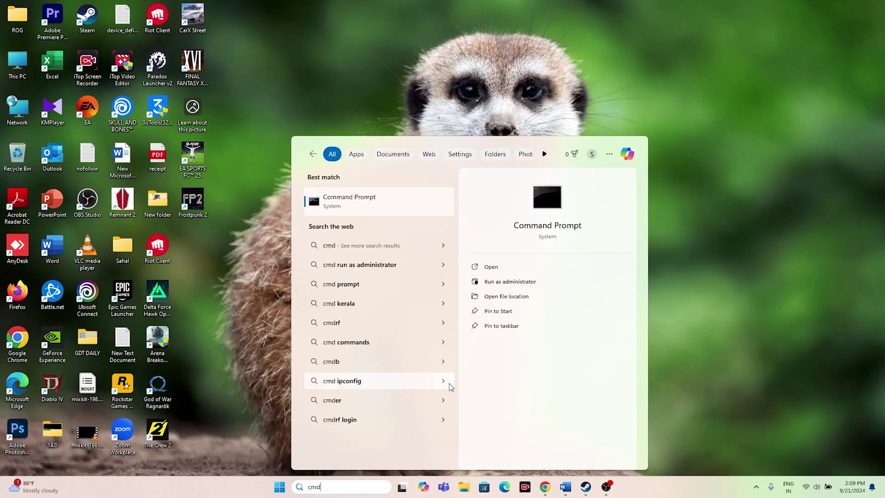
pyautogui.click(509, 282)
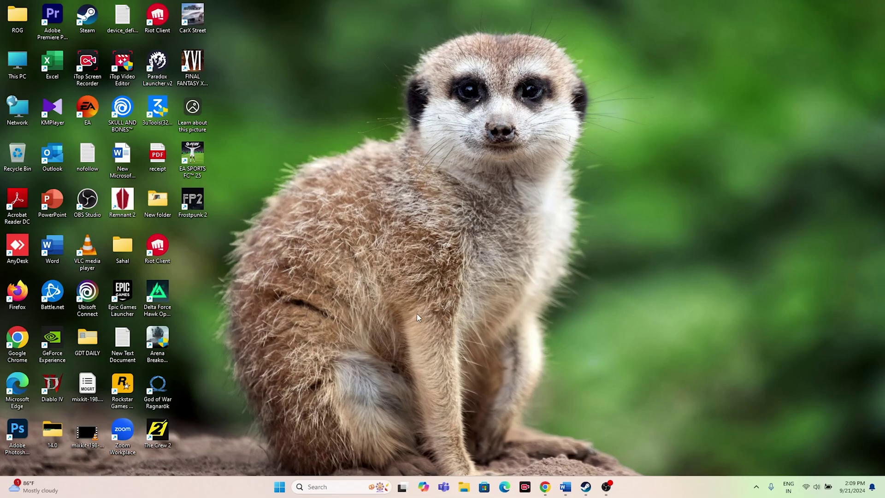
pyautogui.write('net stop GameInputSvc')
pyautogui.press('Return')
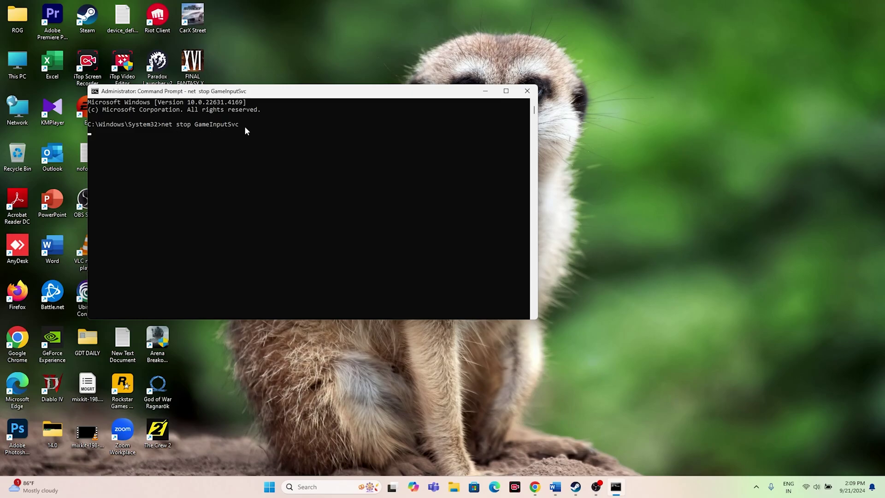
# Switch back to the Word document and copy the command "net start GameInputSvc" from Step 2.
pyautogui.click(555, 487)
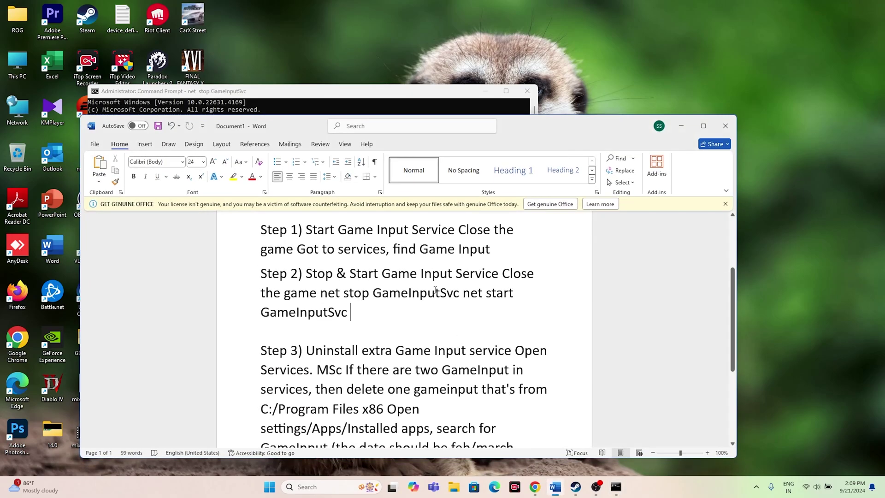
pyautogui.moveTo(462, 292)
pyautogui.mouseDown()
pyautogui.moveTo(466, 312)
pyautogui.moveTo(476, 300)
pyautogui.mouseUp()
pyautogui.click(465, 312)
pyautogui.rightClick(477, 298)
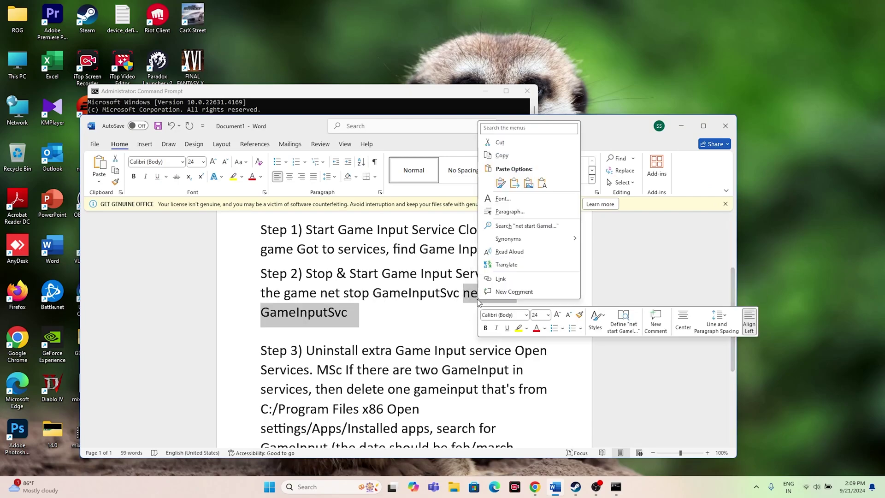
pyautogui.click(500, 156)
# Run the copied "net start GameInputSvc" in the administrator Command Prompt and close it.
pyautogui.click(680, 126)
pyautogui.rightClick(198, 165)
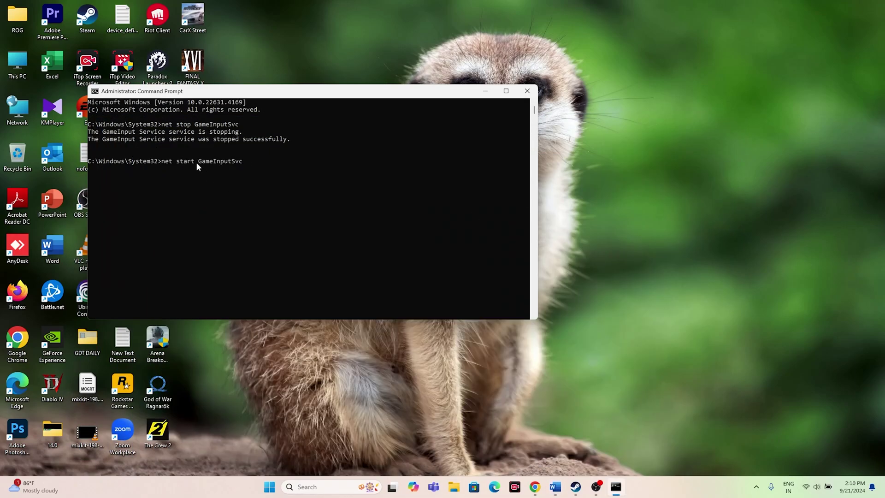
pyautogui.press('Return')
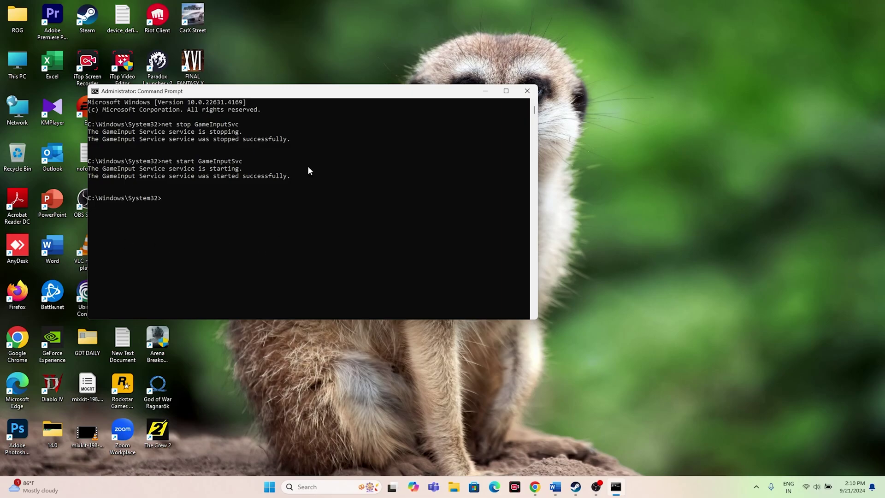
pyautogui.click(527, 91)
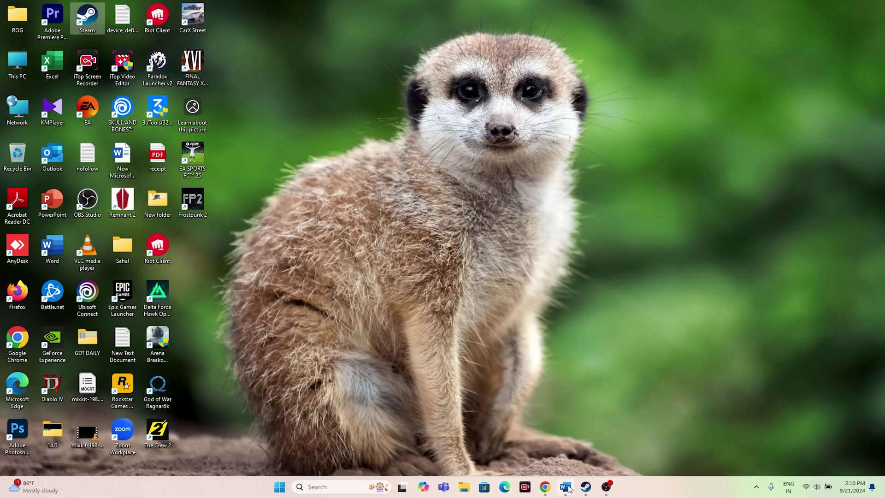
# Review the stop and start instruction of Step 2 in the Word document, and minimize the document.
pyautogui.click(565, 486)
pyautogui.click(382, 321)
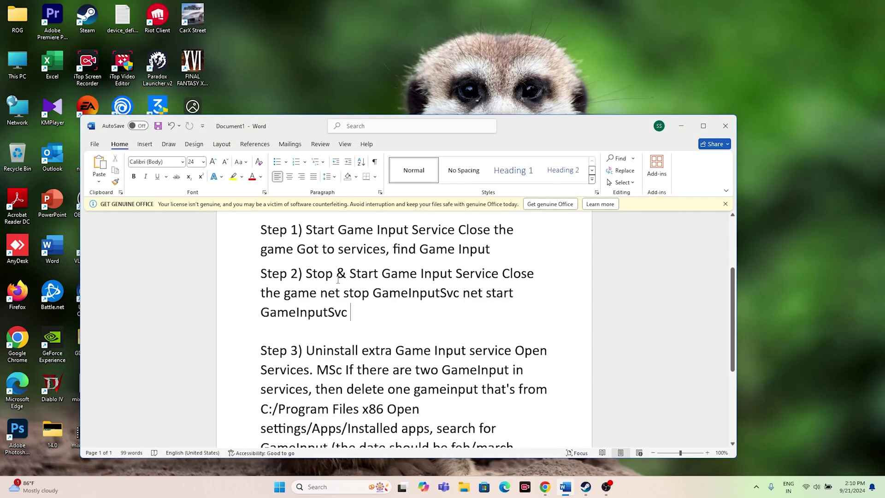
pyautogui.doubleClick(308, 273)
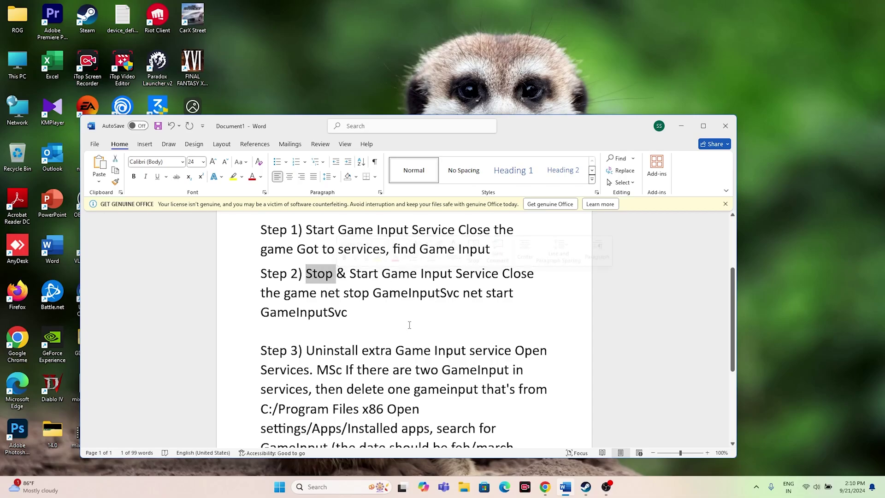
pyautogui.click(681, 125)
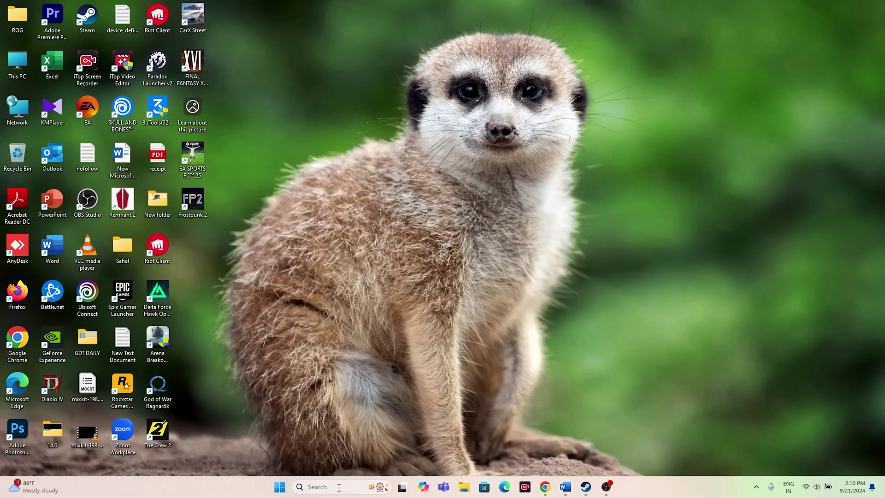
# Search Windows for "services" and open the Services console.
pyautogui.click(338, 487)
pyautogui.write('servi')
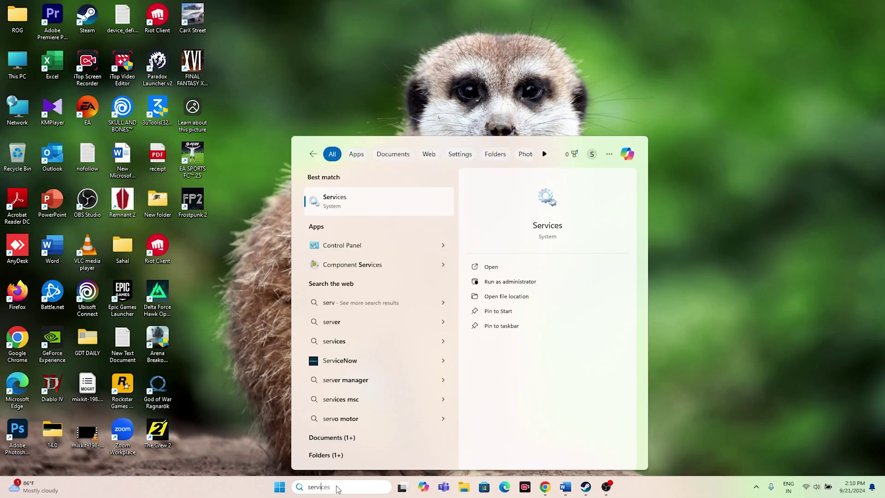
pyautogui.write('es')
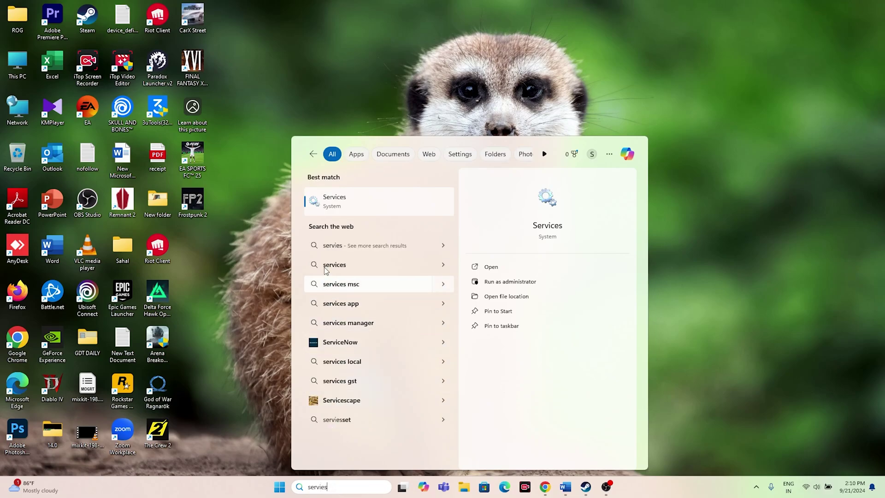
pyautogui.click(334, 203)
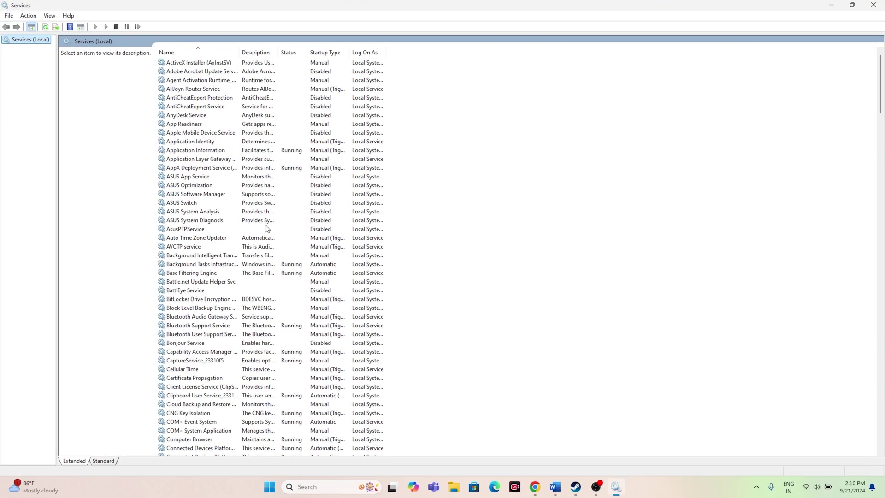
# Stop the running GameInput Service that enables keyboards, mice and gamepads.
pyautogui.scroll(-20, 230, 228)
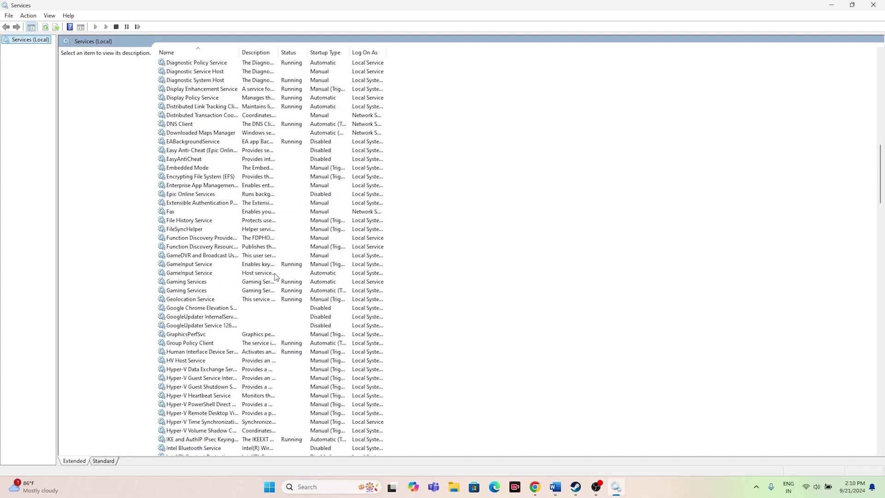
pyautogui.click(262, 266)
pyautogui.rightClick(262, 265)
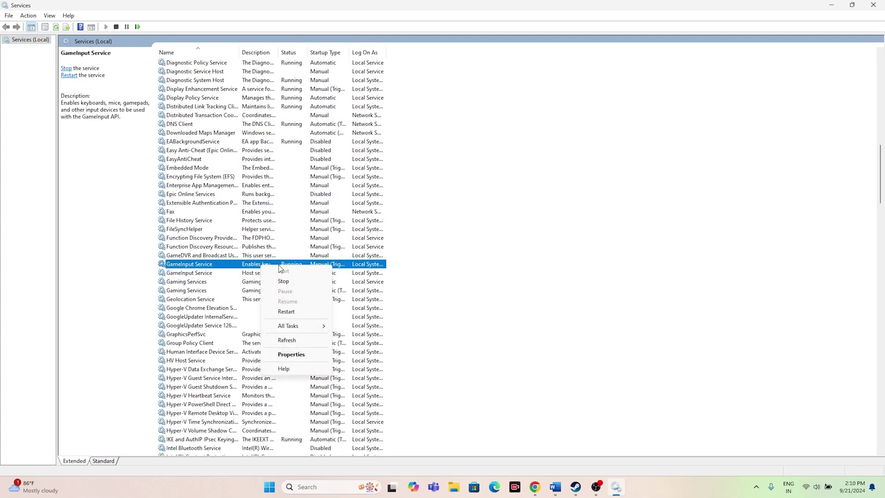
pyautogui.click(284, 281)
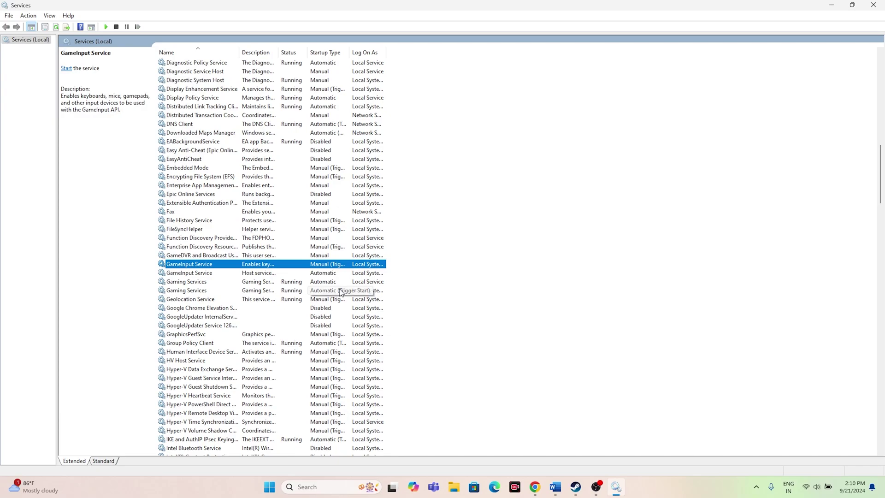
# Start the stopped GameInput Service again and close the Services console.
pyautogui.rightClick(261, 266)
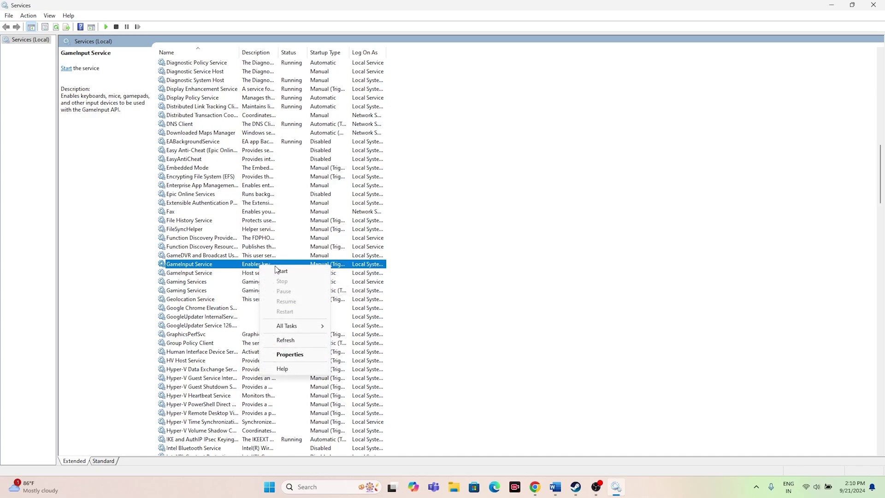
pyautogui.click(285, 271)
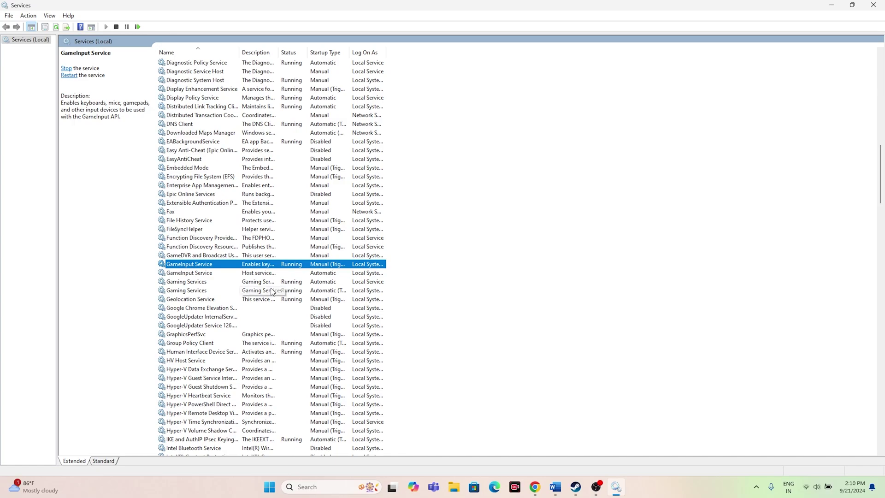
pyautogui.click(880, 9)
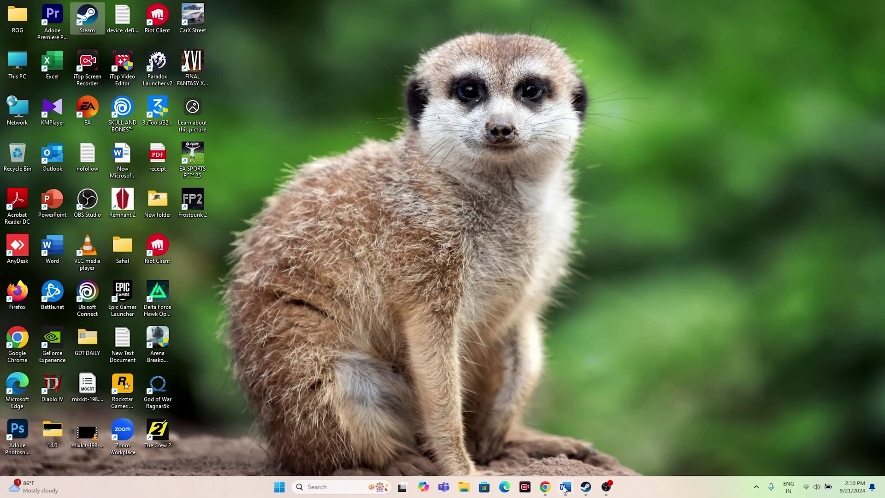
# Review the Step 3 instructions on uninstalling the extra GameInput service in the Word document, and minimize the document.
pyautogui.click(565, 487)
pyautogui.scroll(-2, 378, 296)
pyautogui.scroll(-1, 377, 296)
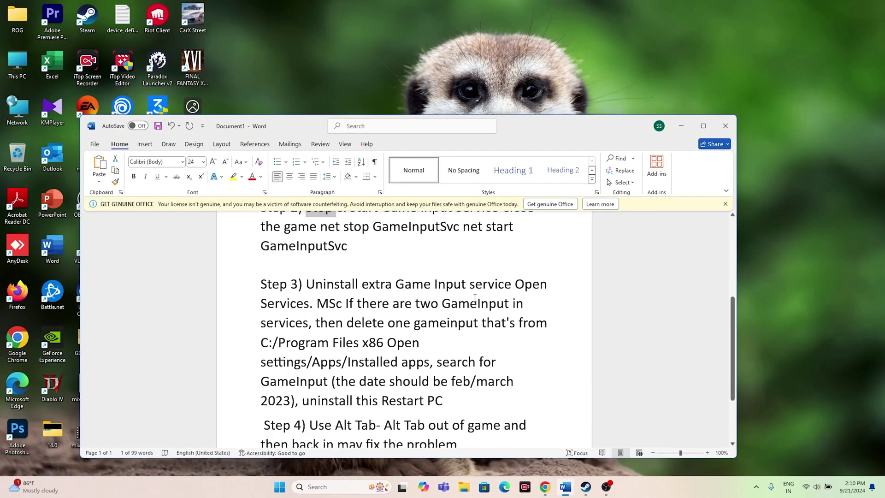
pyautogui.moveTo(309, 281); pyautogui.dragTo(544, 284)
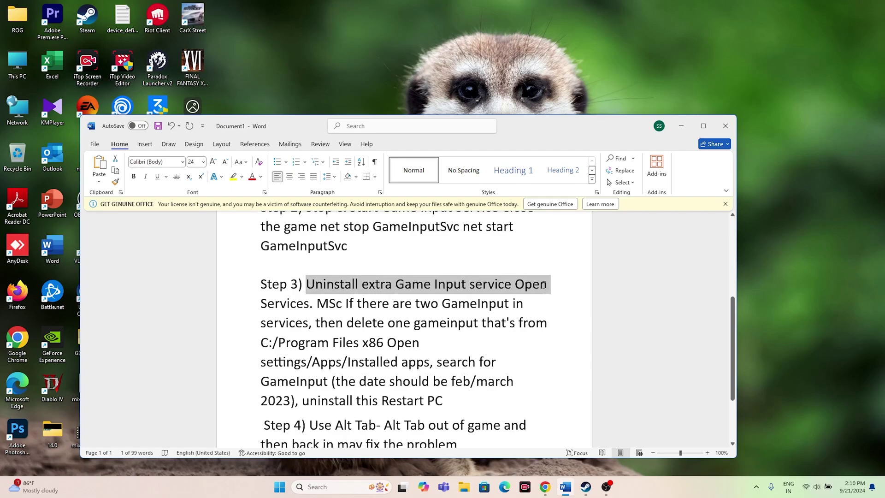
pyautogui.click(491, 264)
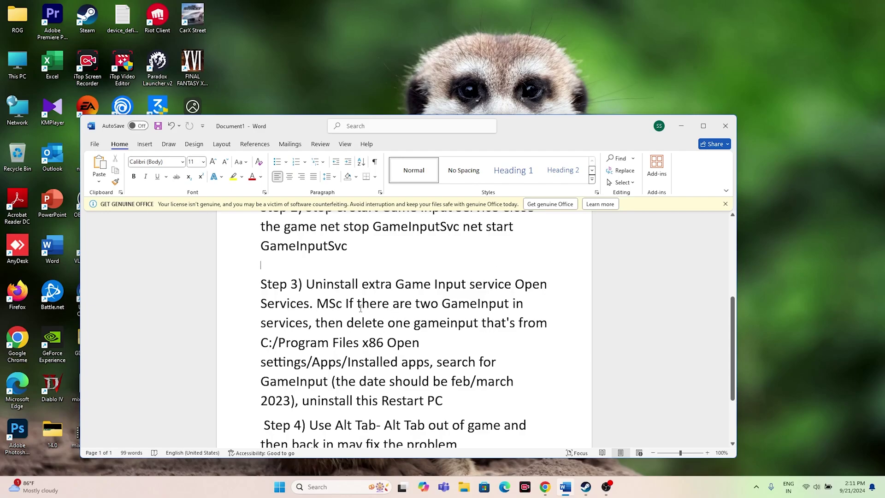
pyautogui.moveTo(317, 303); pyautogui.dragTo(512, 338)
pyautogui.click(510, 342)
pyautogui.moveTo(265, 276); pyautogui.dragTo(444, 401)
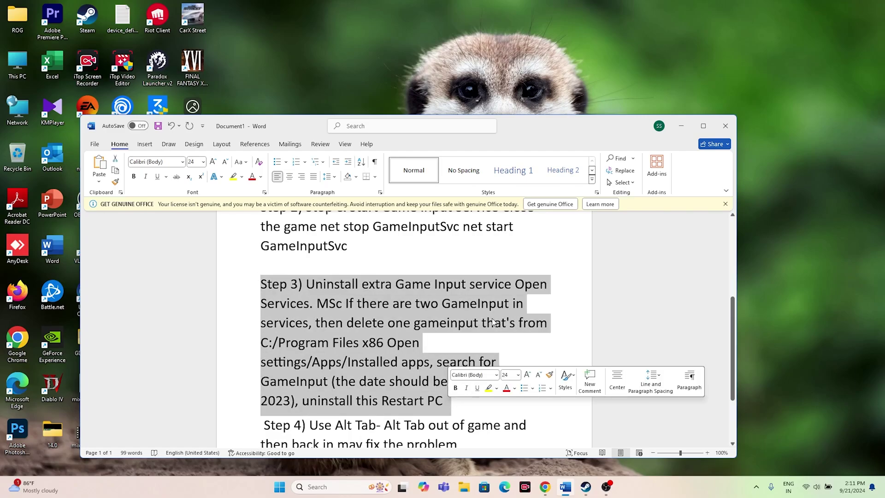
pyautogui.click(486, 323)
pyautogui.click(681, 126)
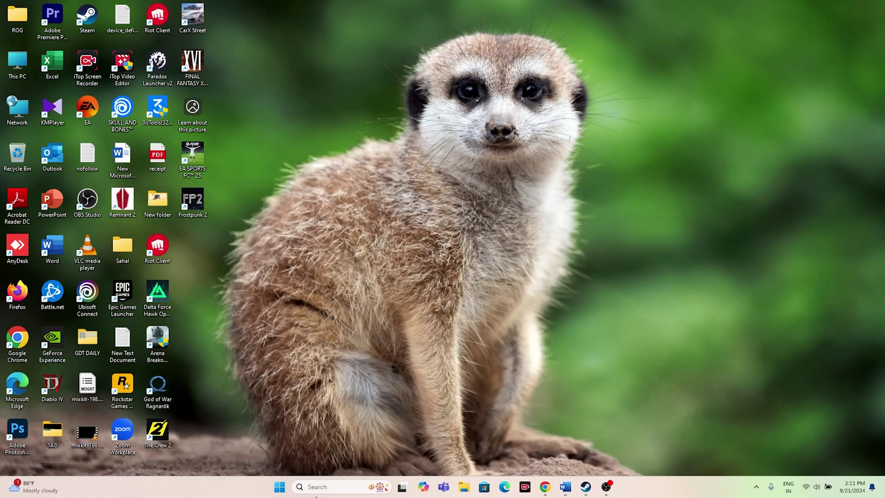
# Reopen the Services console by searching Windows for "services".
pyautogui.click(324, 486)
pyautogui.write('services')
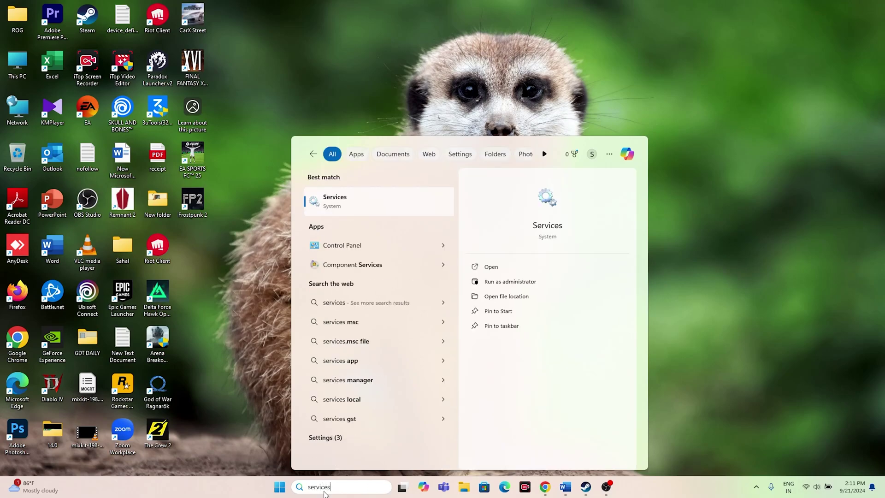
pyautogui.click(336, 203)
# Locate the two GameInput Service entries and select the one described as "Host service for GameInput".
pyautogui.scroll(-17, 263, 233)
pyautogui.scroll(-20, 244, 242)
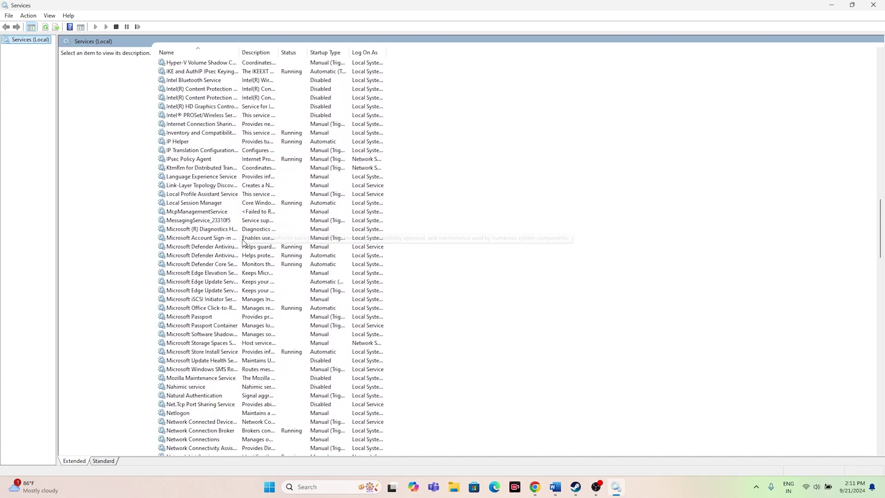
pyautogui.scroll(-12, 244, 242)
pyautogui.scroll(20, 244, 242)
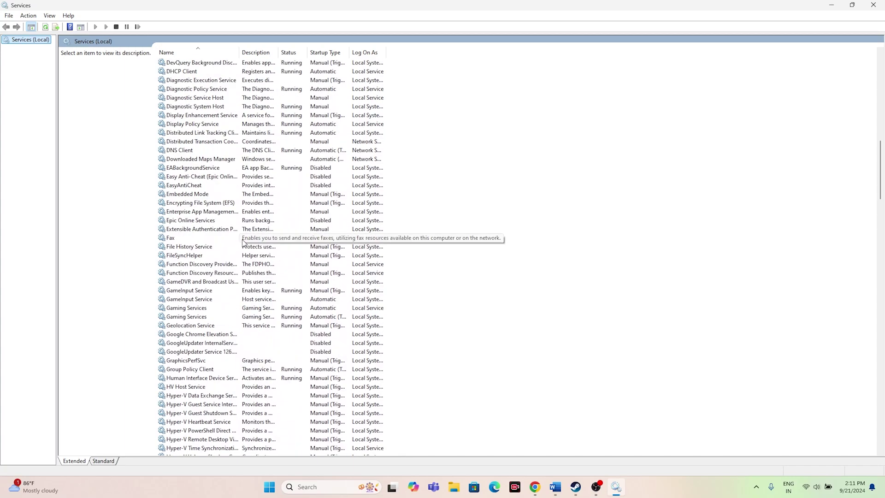
pyautogui.click(213, 291)
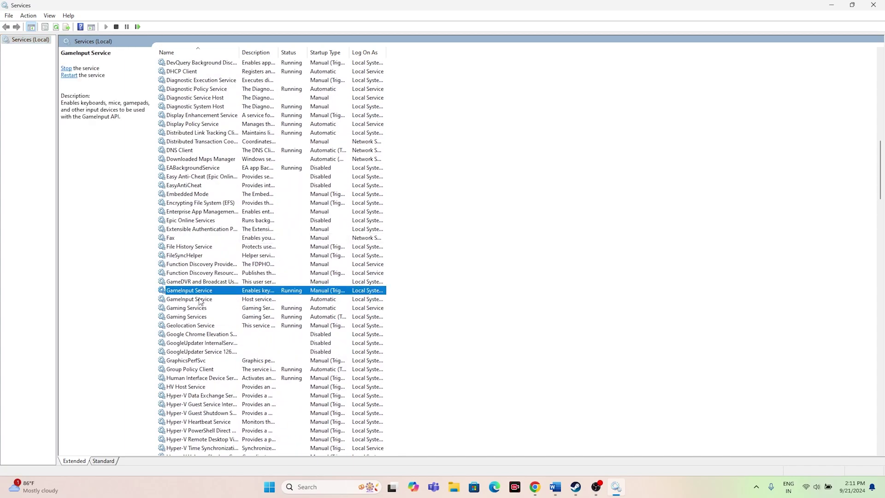
pyautogui.click(199, 299)
pyautogui.rightClick(212, 297)
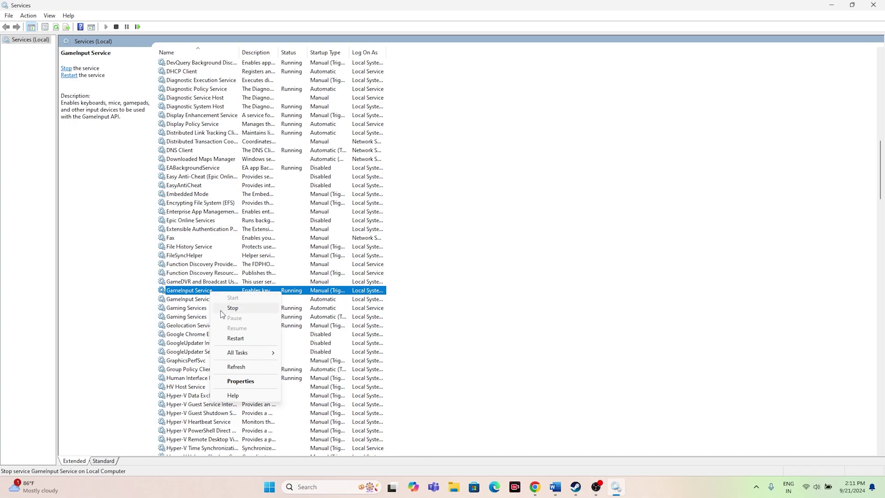
pyautogui.click(199, 302)
pyautogui.rightClick(200, 301)
pyautogui.click(191, 301)
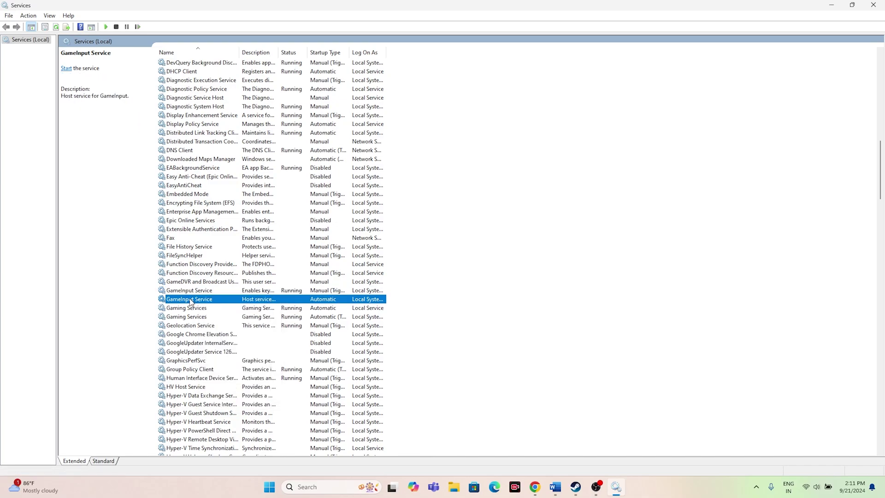
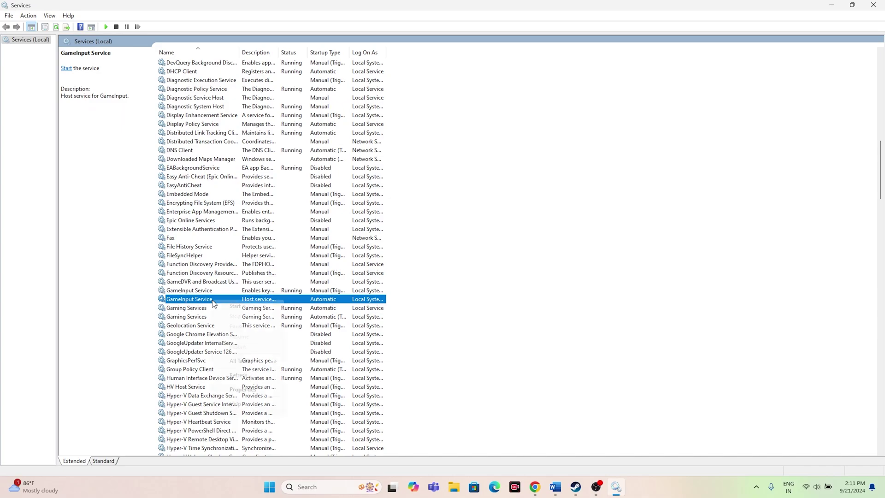
# Copy the executable path from the selected GameInput Service's properties, close the properties, and minimize the Services console.
pyautogui.rightClick(213, 303)
pyautogui.click(256, 389)
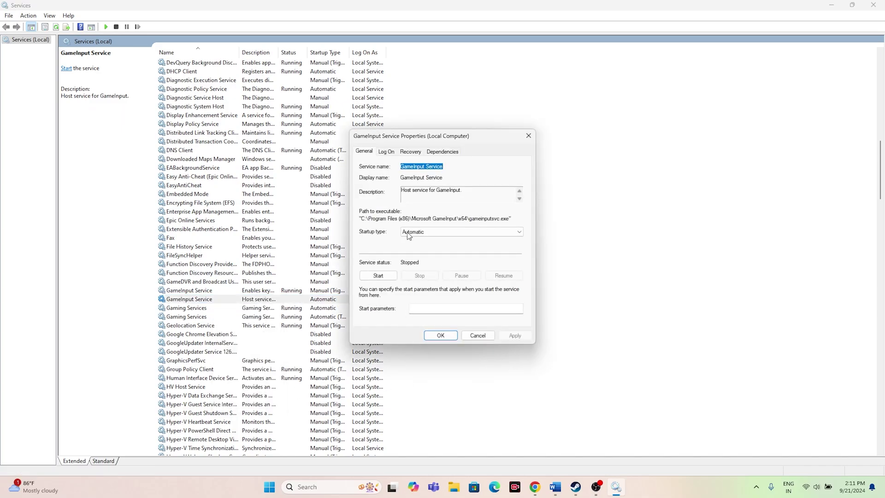
pyautogui.click(361, 218)
pyautogui.moveTo(371, 218); pyautogui.dragTo(509, 220)
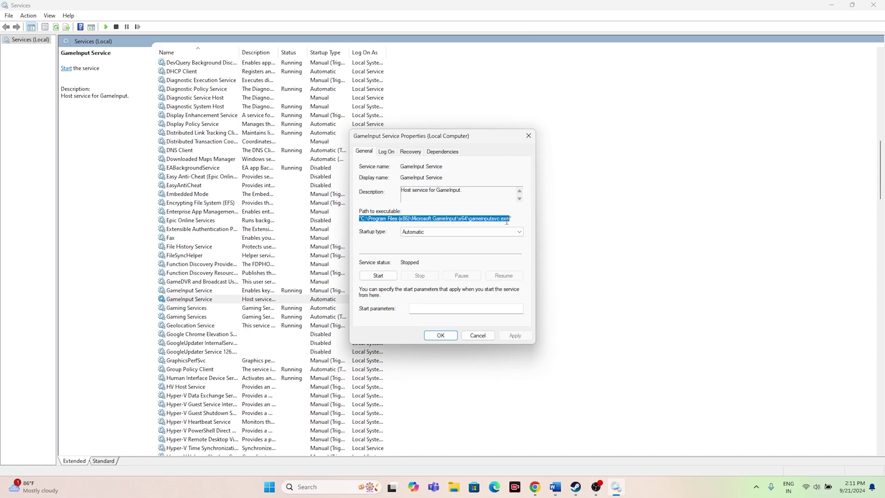
pyautogui.rightClick(507, 222)
pyautogui.click(520, 251)
pyautogui.click(529, 135)
pyautogui.click(832, 4)
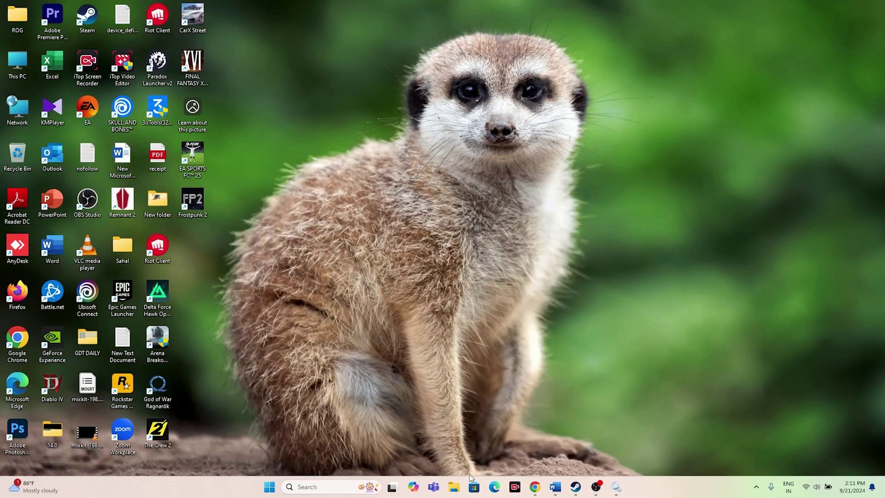
# Try to find the service executable by searching This PC for the copied path, and close File Explorer.
pyautogui.click(454, 487)
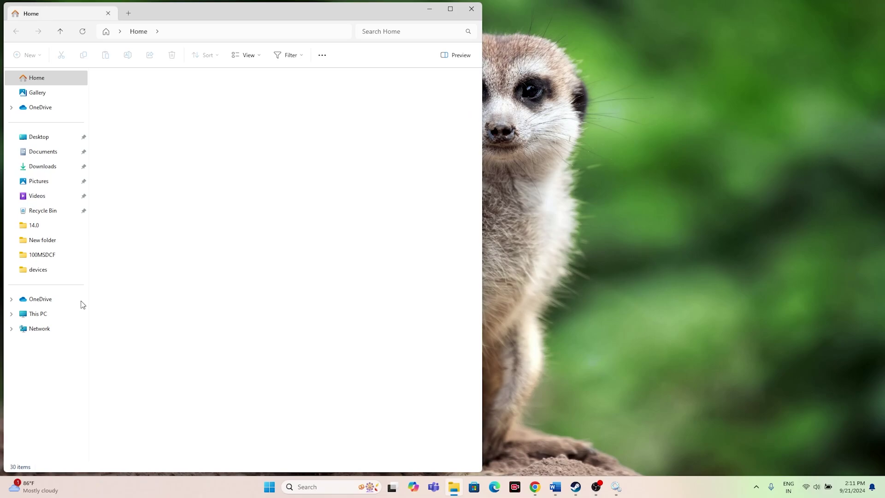
pyautogui.click(60, 313)
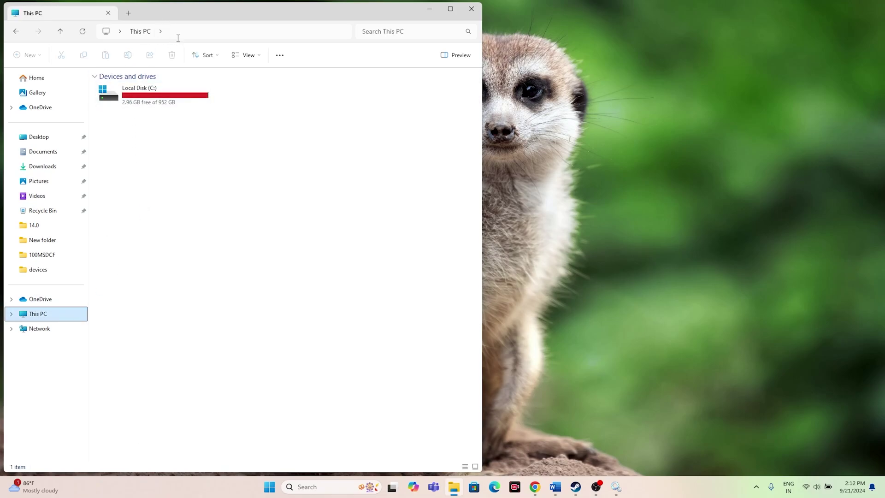
pyautogui.rightClick(404, 31)
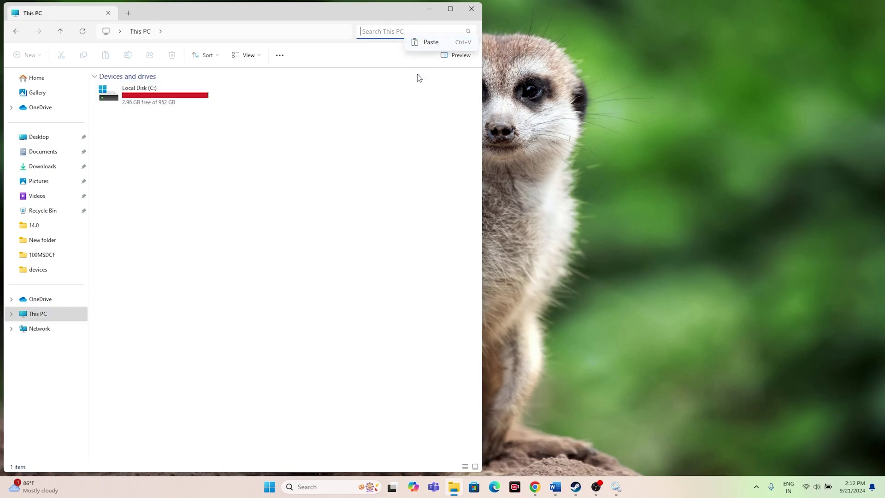
pyautogui.click(430, 42)
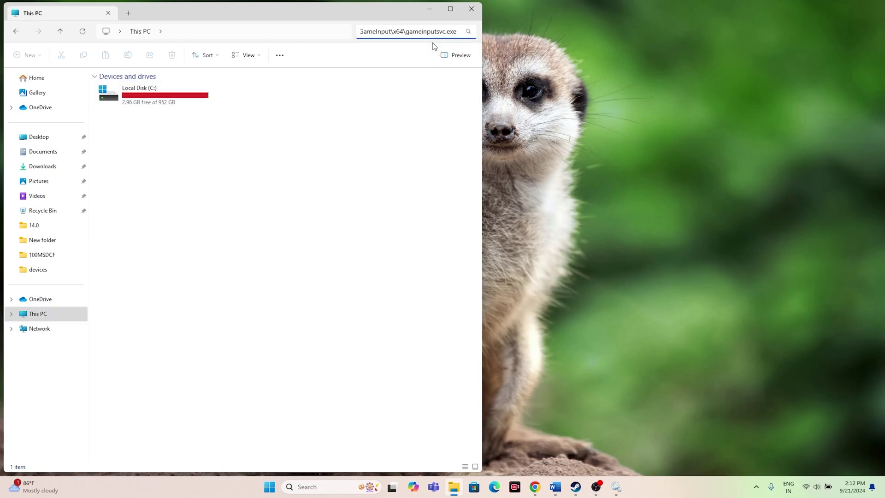
pyautogui.click(468, 31)
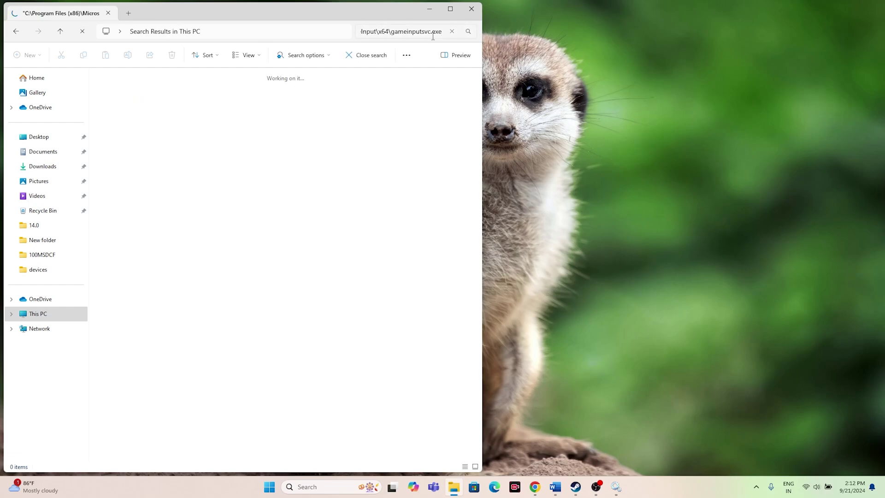
pyautogui.click(450, 9)
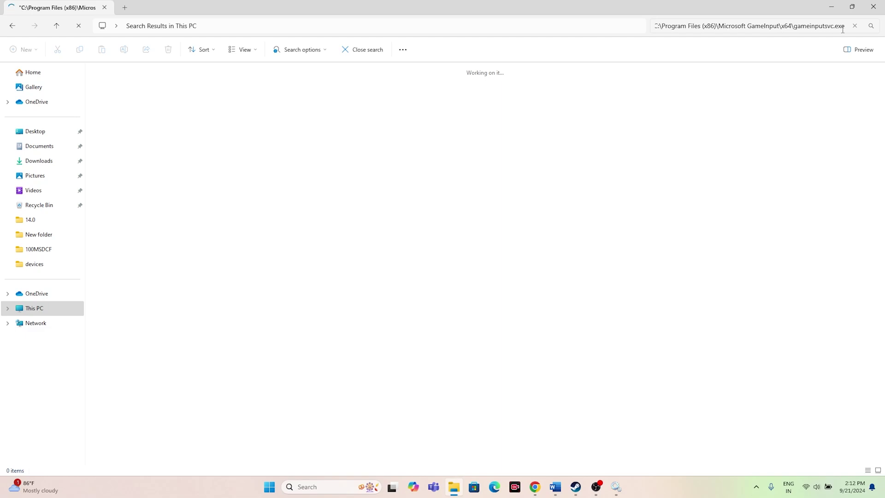
pyautogui.click(872, 13)
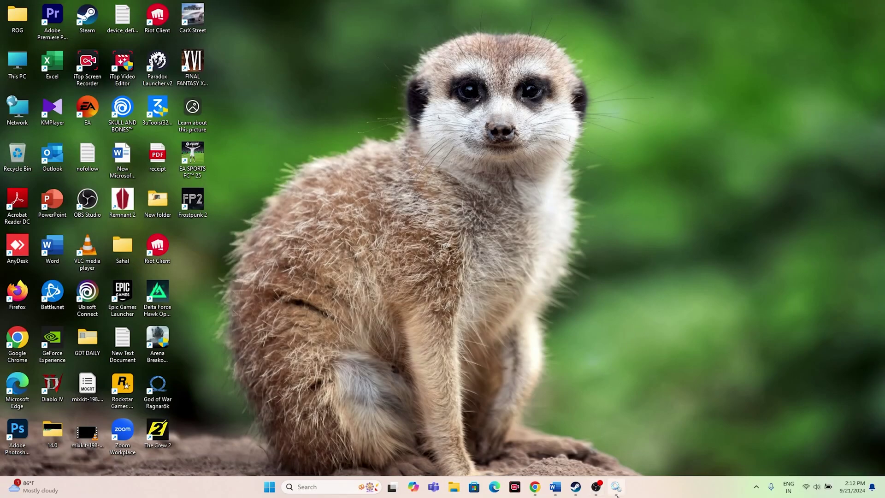
# Return to the Services console and check the executable path in the host GameInput Service's properties.
pyautogui.click(616, 486)
pyautogui.rightClick(253, 300)
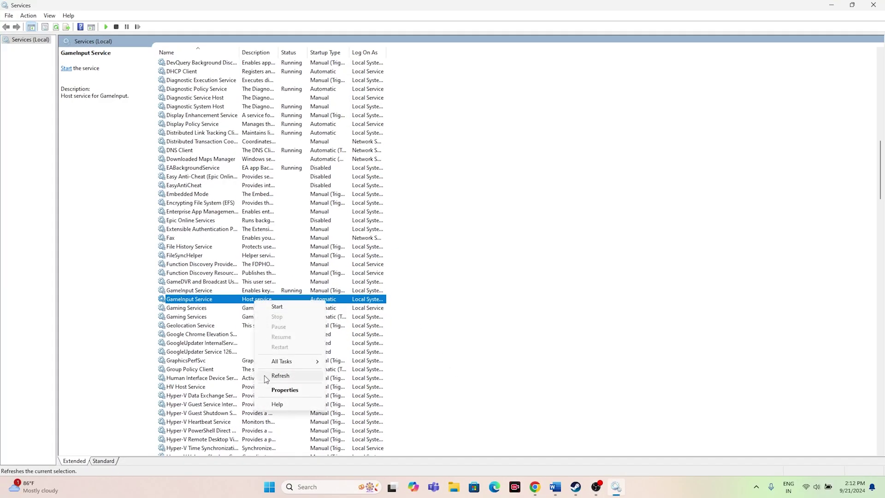
pyautogui.click(279, 390)
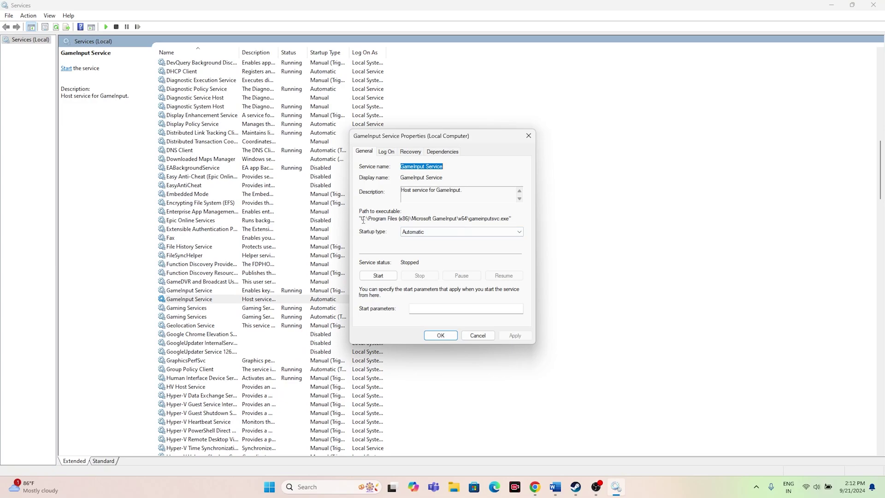
pyautogui.moveTo(361, 218); pyautogui.dragTo(415, 219)
# Switch to File Explorer and browse to the Program Files (x86) folder on Local Disk (C:).
pyautogui.click(454, 487)
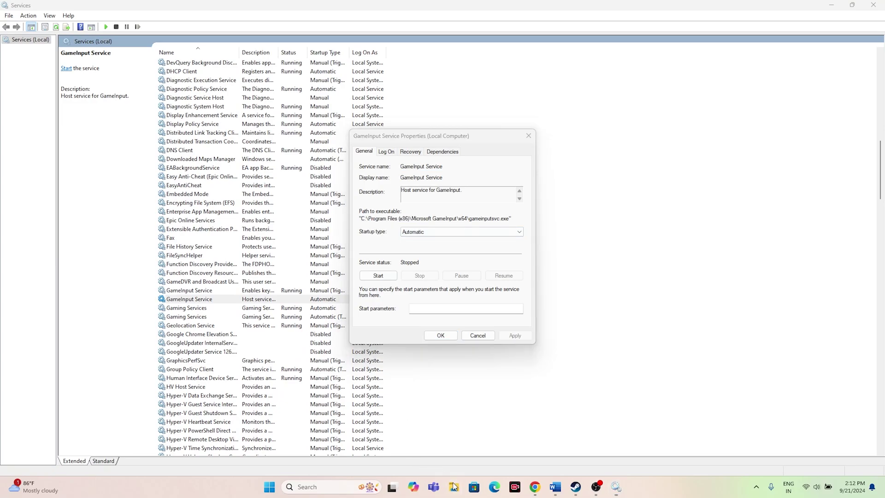
pyautogui.click(38, 315)
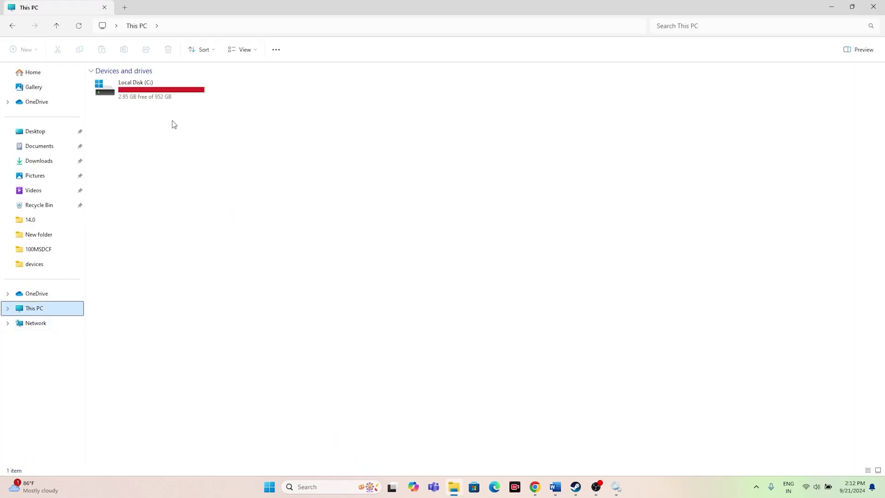
pyautogui.doubleClick(147, 90)
pyautogui.doubleClick(138, 186)
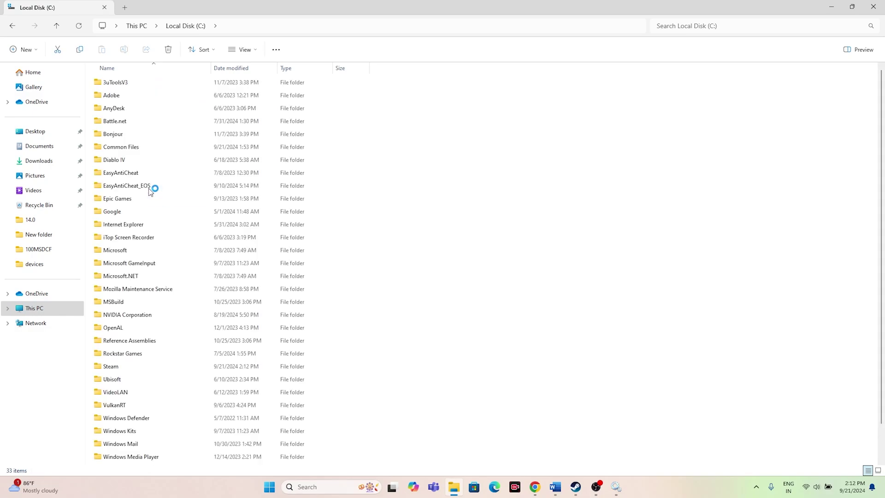
# Return to the Services console and recheck the folder path in the host GameInput Service's properties.
pyautogui.click(616, 487)
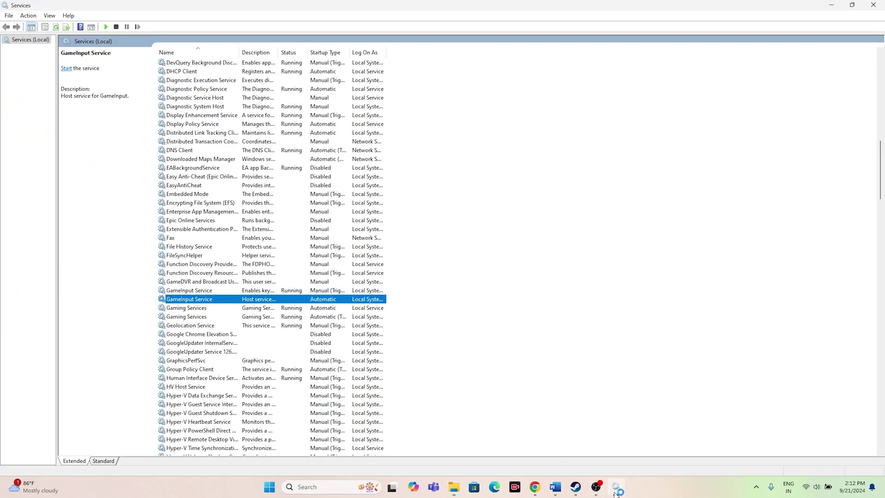
pyautogui.rightClick(277, 300)
pyautogui.click(302, 386)
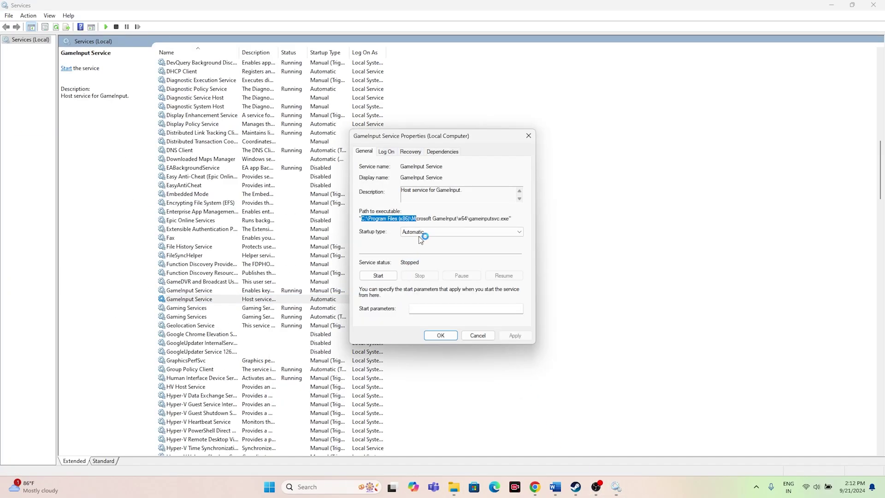
pyautogui.click(412, 219)
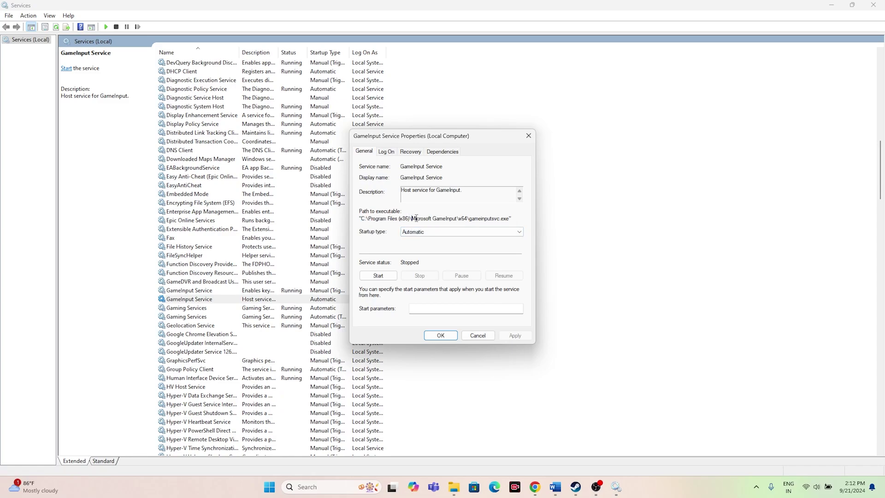
# In File Explorer, look inside the Microsoft GameInput folder and return to Program Files (x86).
pyautogui.click(454, 486)
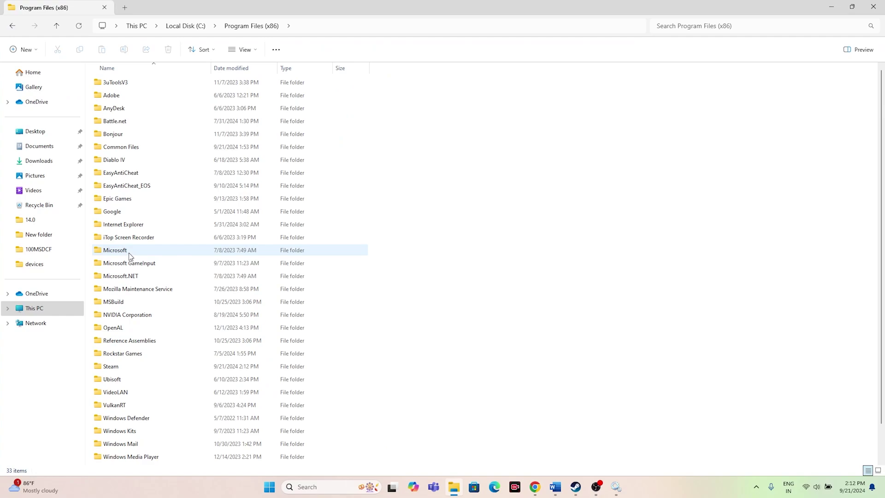
pyautogui.doubleClick(144, 267)
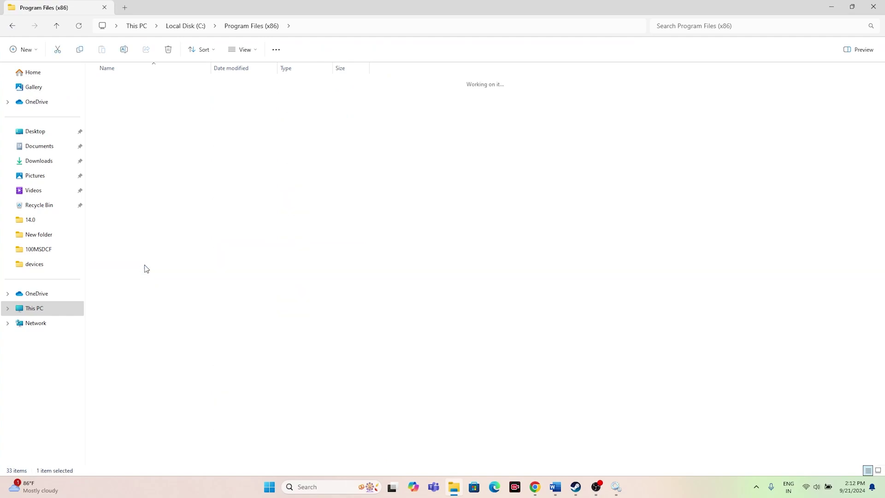
pyautogui.click(12, 26)
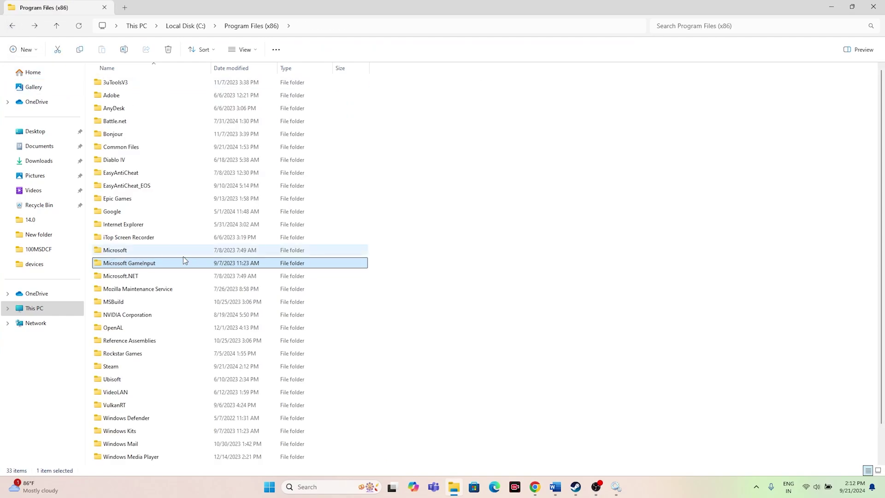
# Check the rest of the host GameInput Service's executable path in the Services console and close its properties.
pyautogui.click(615, 486)
pyautogui.rightClick(242, 299)
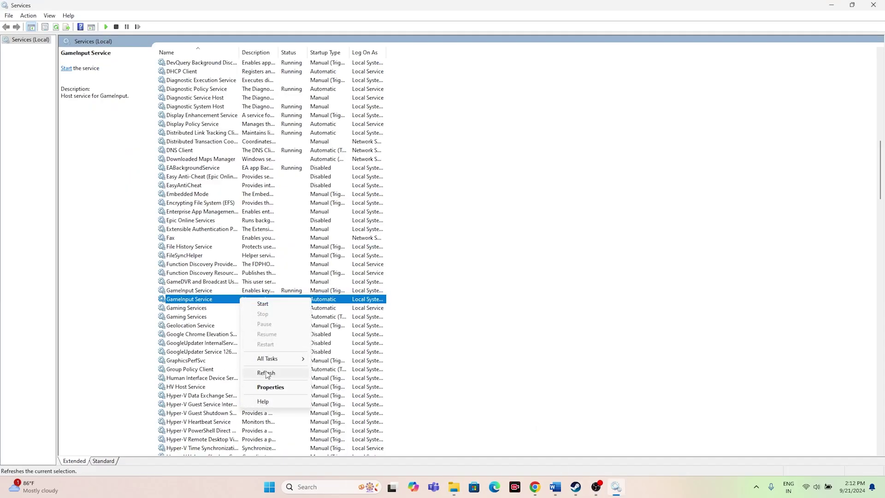
pyautogui.click(268, 387)
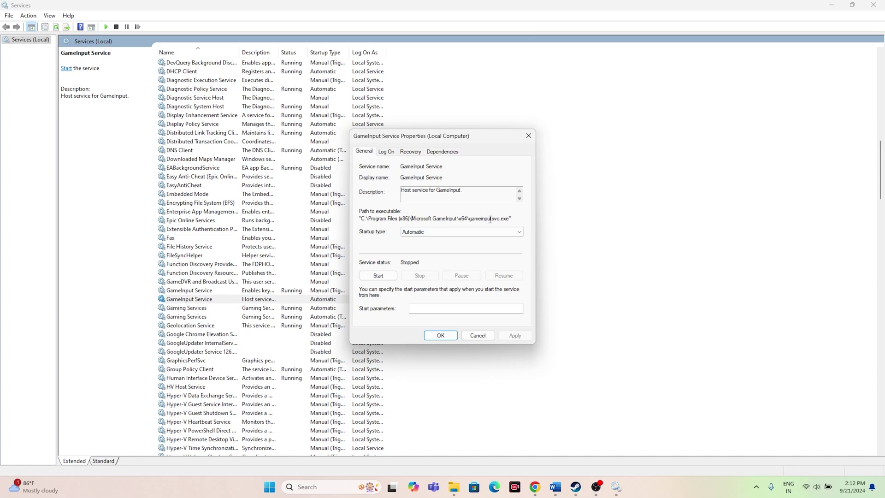
pyautogui.click(529, 136)
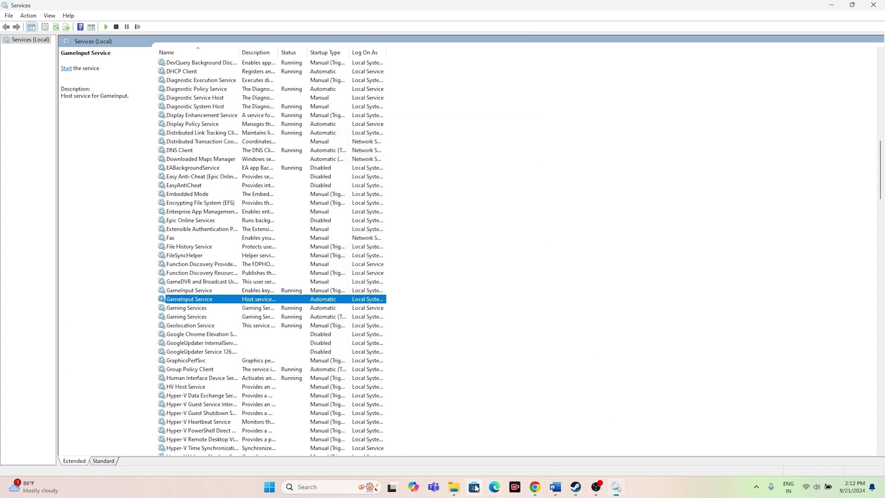
# View the available actions for the Microsoft GameInput folder without applying any, and close File Explorer and the Services console.
pyautogui.click(455, 487)
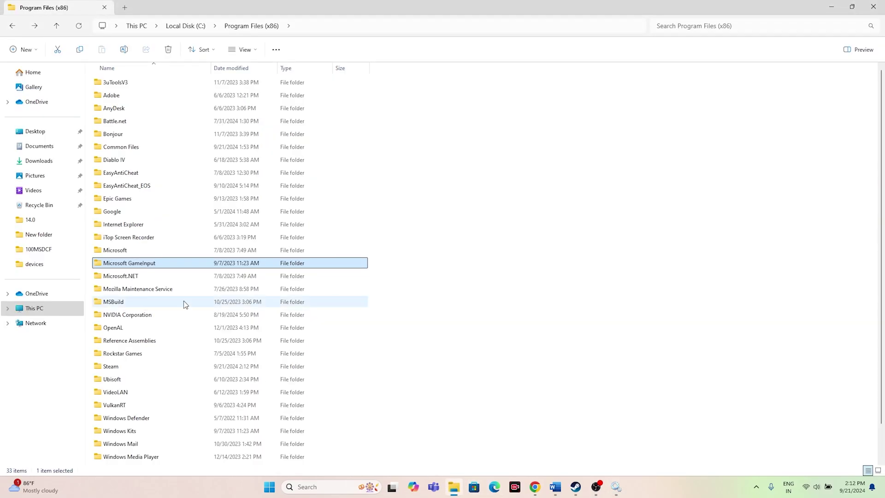
pyautogui.rightClick(160, 267)
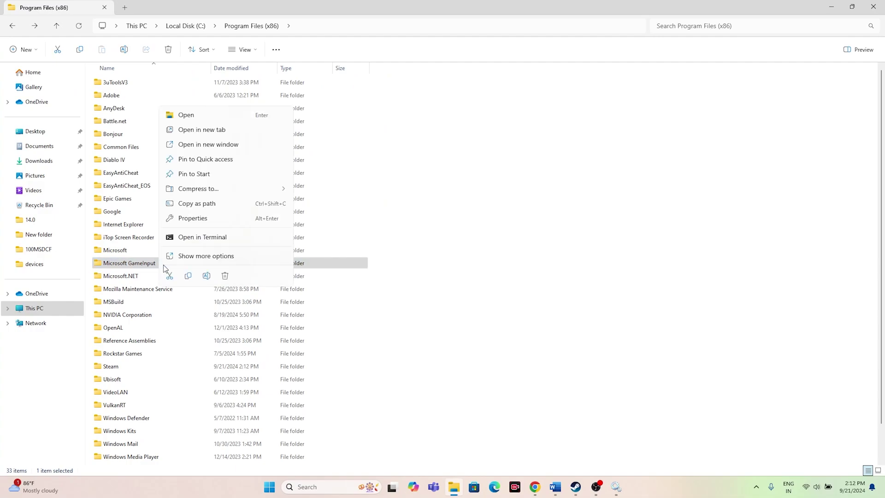
pyautogui.click(216, 284)
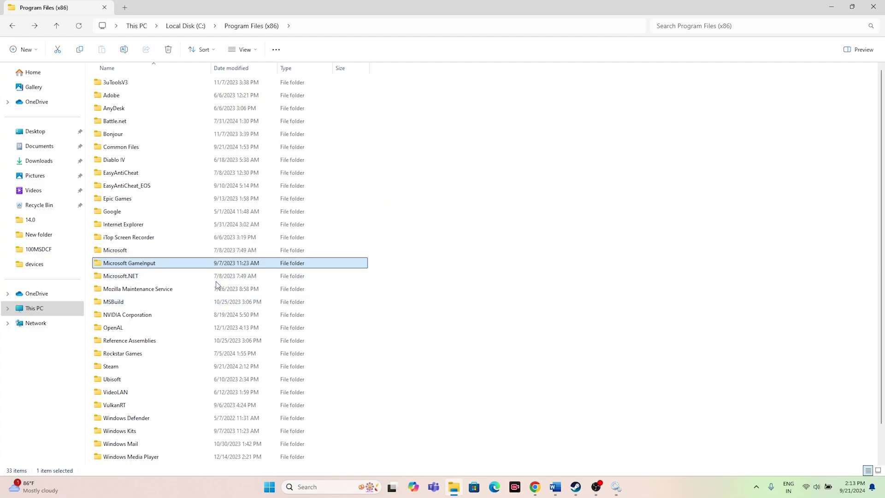
pyautogui.click(873, 7)
pyautogui.click(873, 6)
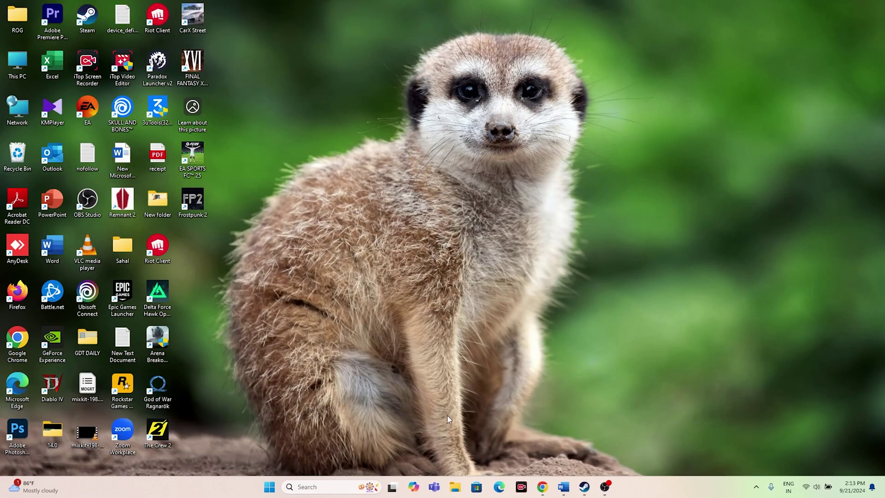
# Search the installed apps in Windows Settings for "game" to locate Microsoft GameInput, and close Settings.
pyautogui.click(324, 487)
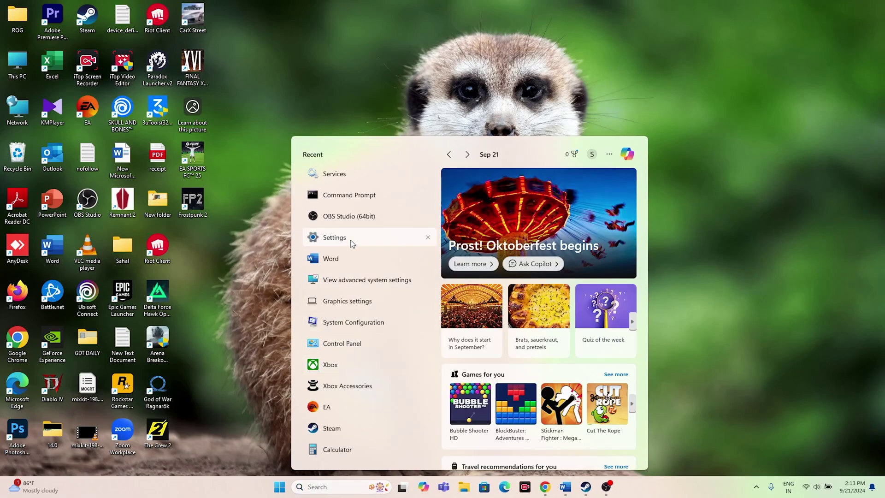
pyautogui.click(351, 240)
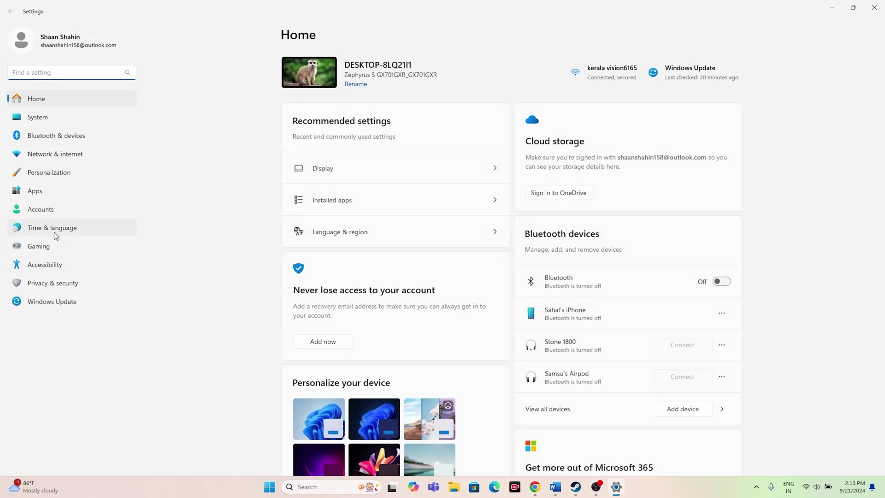
pyautogui.click(35, 191)
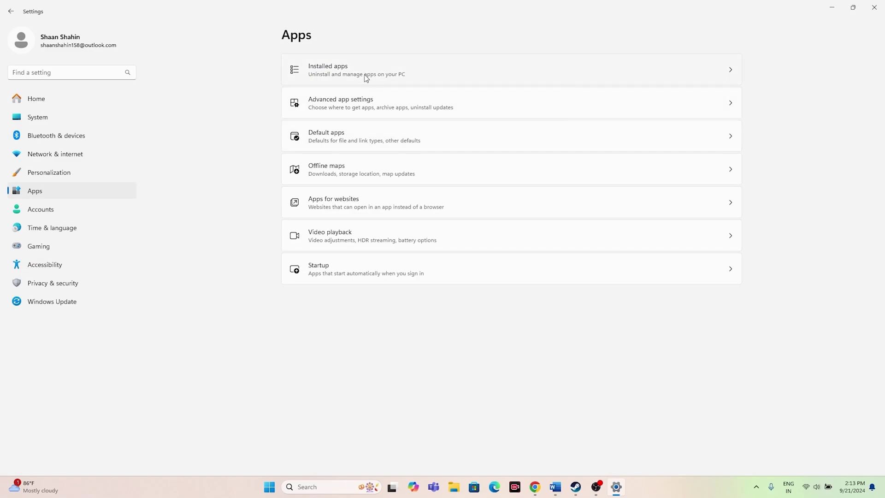
pyautogui.click(367, 78)
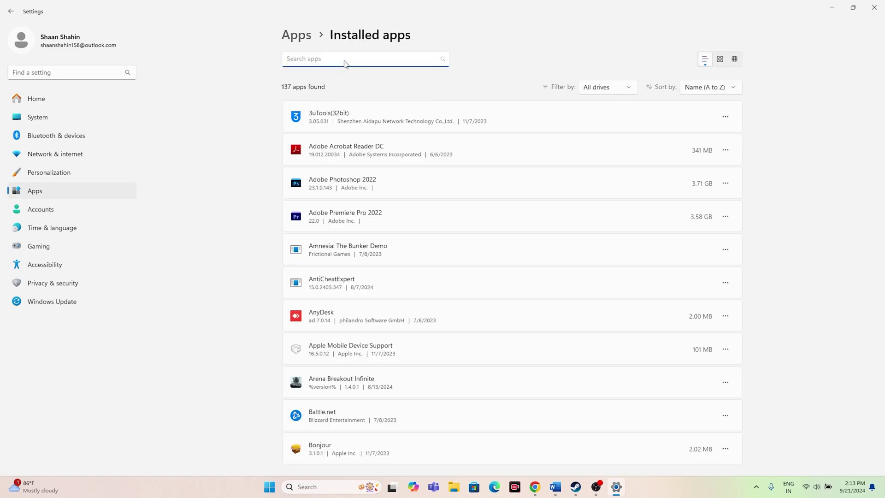
pyautogui.write('game')
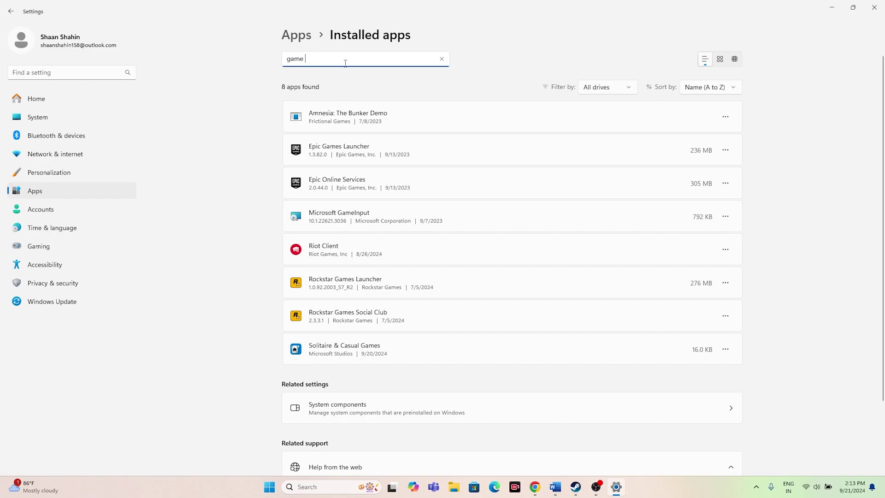
pyautogui.click(874, 7)
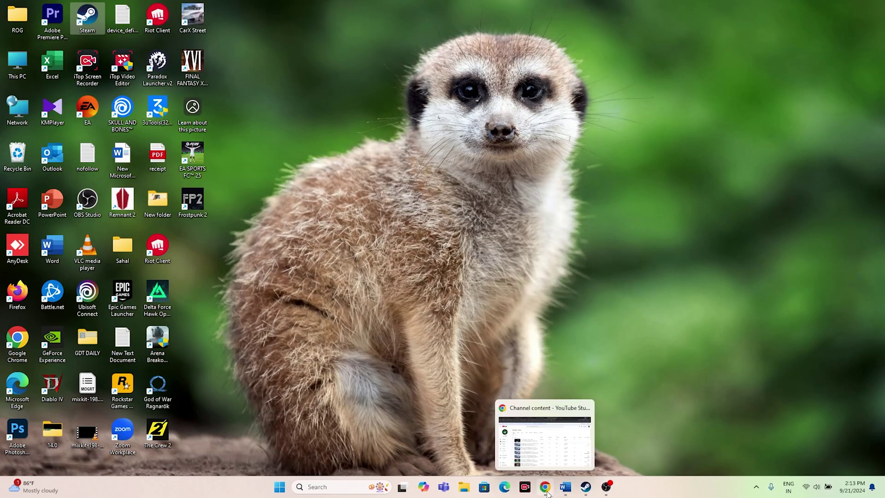
# Review Step 3 on uninstalling the extra Game Input service in the Word document, and minimize the document.
pyautogui.click(564, 487)
pyautogui.scroll(-2, 415, 295)
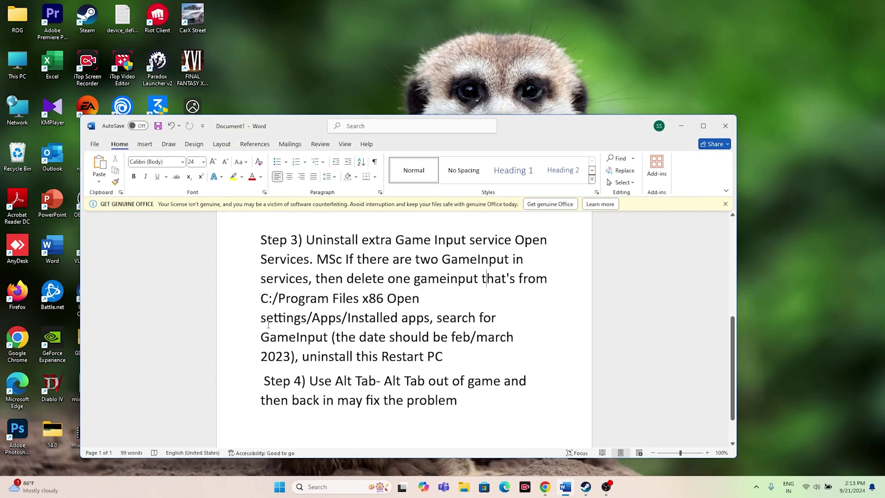
pyautogui.scroll(-1, 453, 338)
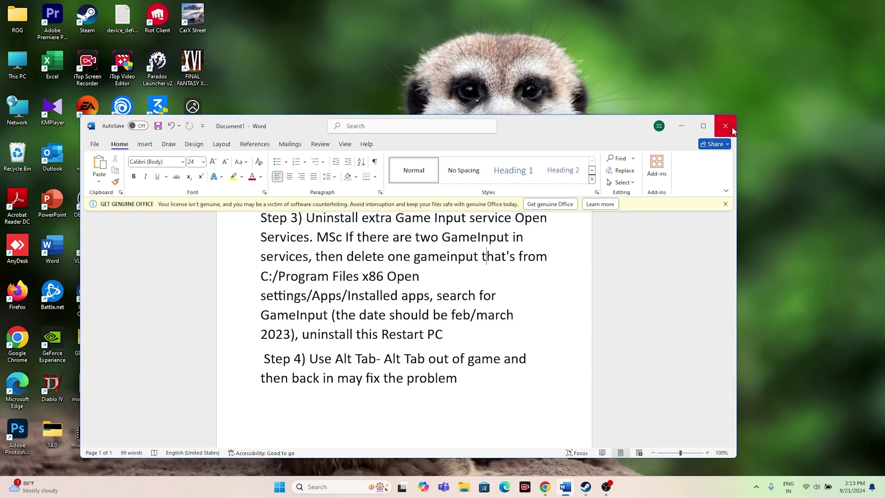
pyautogui.click(680, 126)
# Bring up the PC's power options and dismiss them without restarting.
pyautogui.click(280, 486)
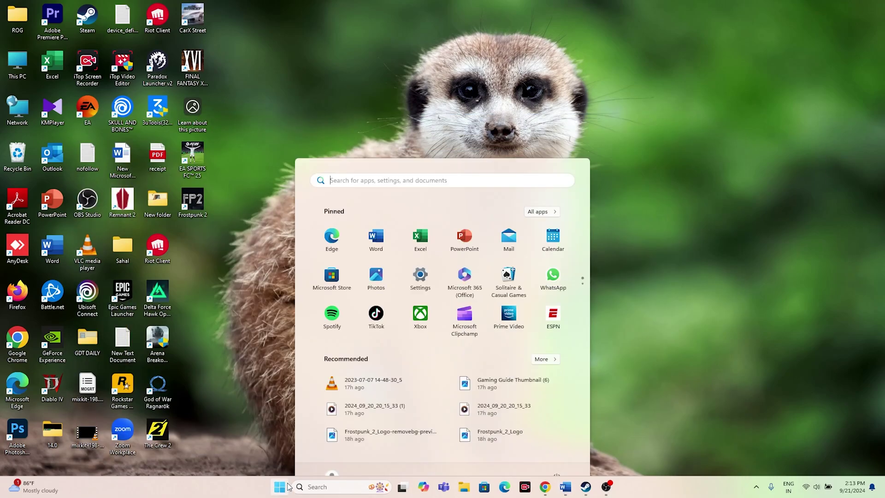
pyautogui.click(556, 454)
pyautogui.click(689, 393)
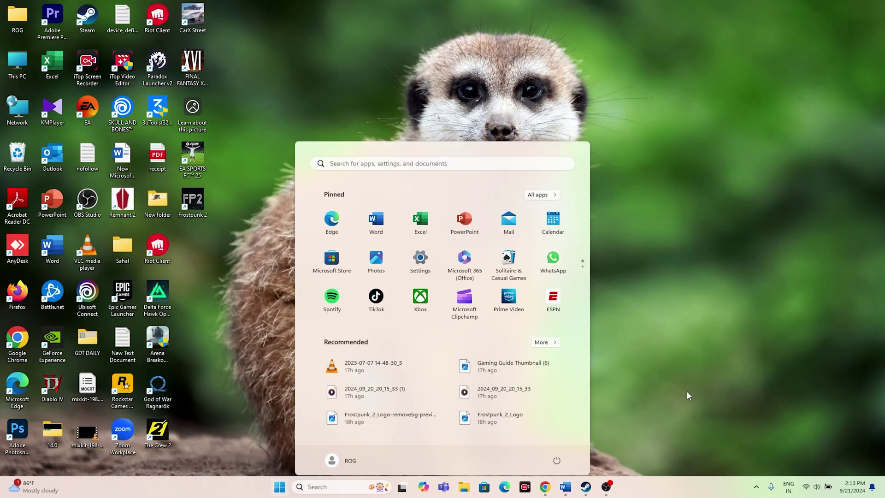
# Read Step 4 on using Alt Tab out of the game in the Word document, and minimize the document.
pyautogui.click(566, 487)
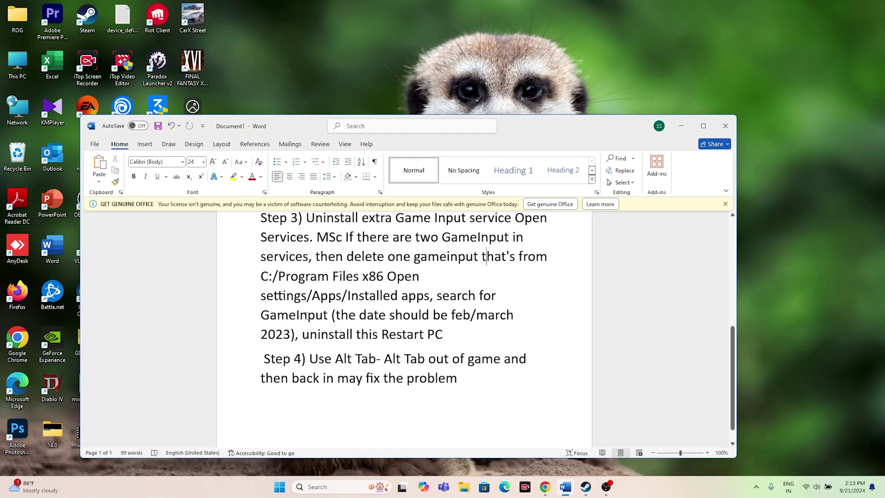
pyautogui.scroll(-1, 463, 306)
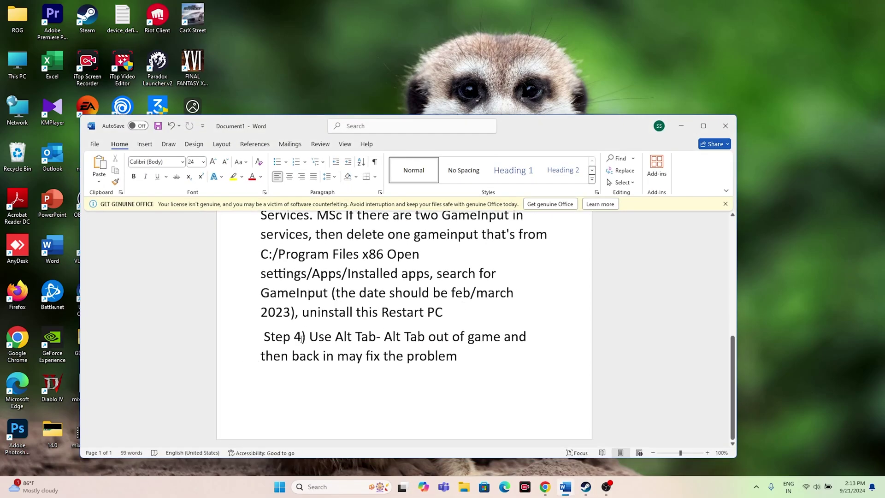
pyautogui.moveTo(321, 337); pyautogui.dragTo(429, 337)
pyautogui.click(401, 340)
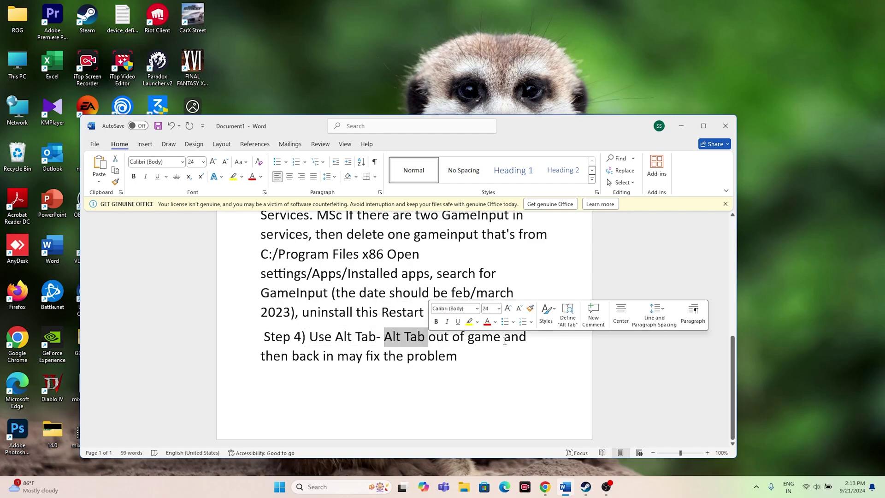
pyautogui.click(518, 361)
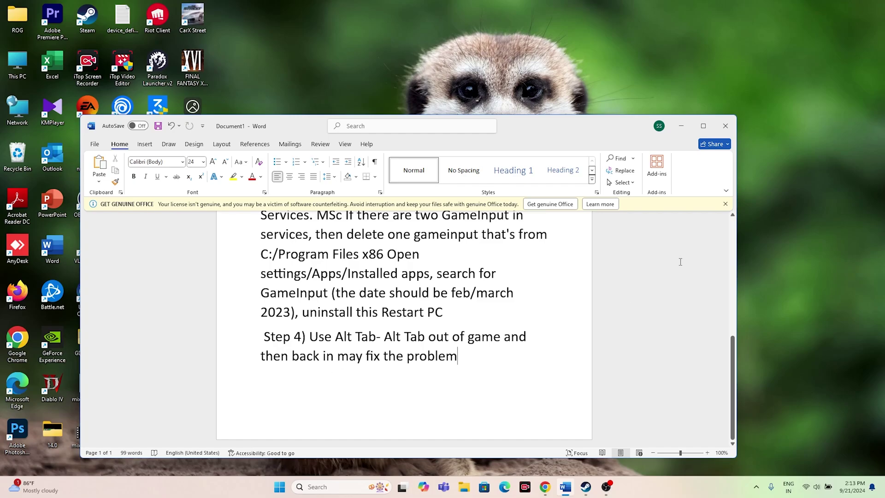
pyautogui.click(680, 125)
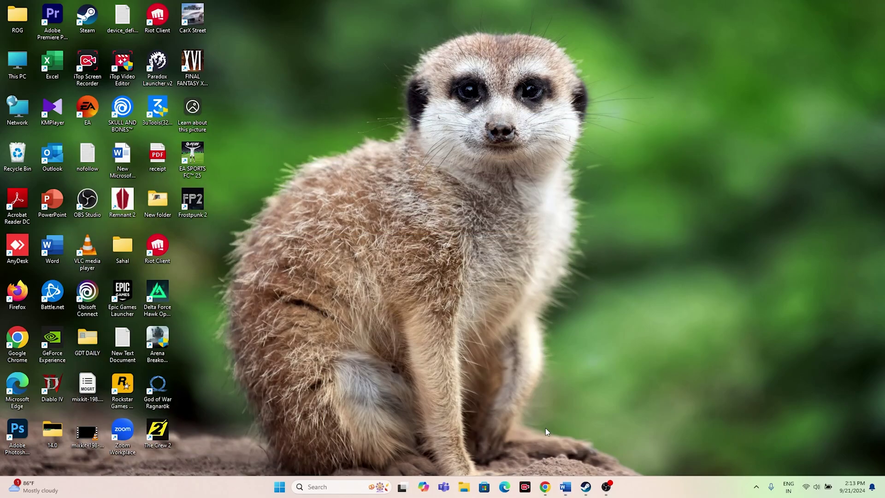
# Reopen the Word document and highlight its title "Fix Mouse Not Working/Camera Mouse Input Issue".
pyautogui.click(565, 486)
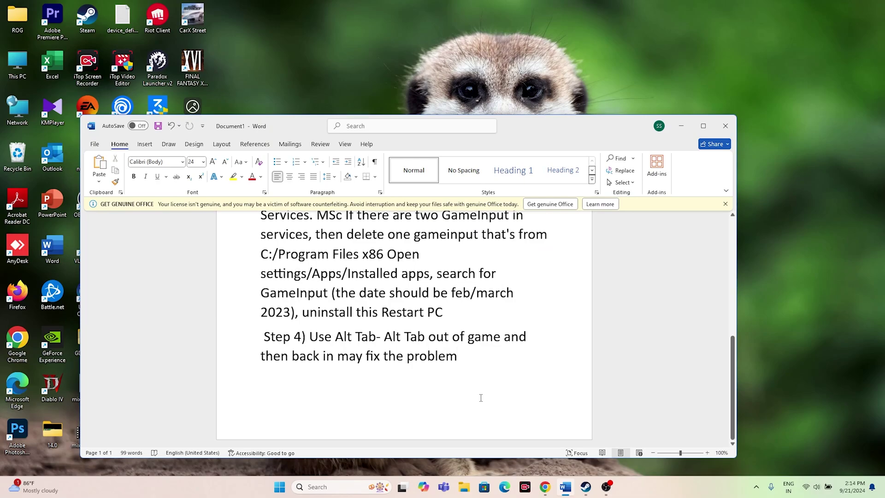
pyautogui.scroll(10, 480, 397)
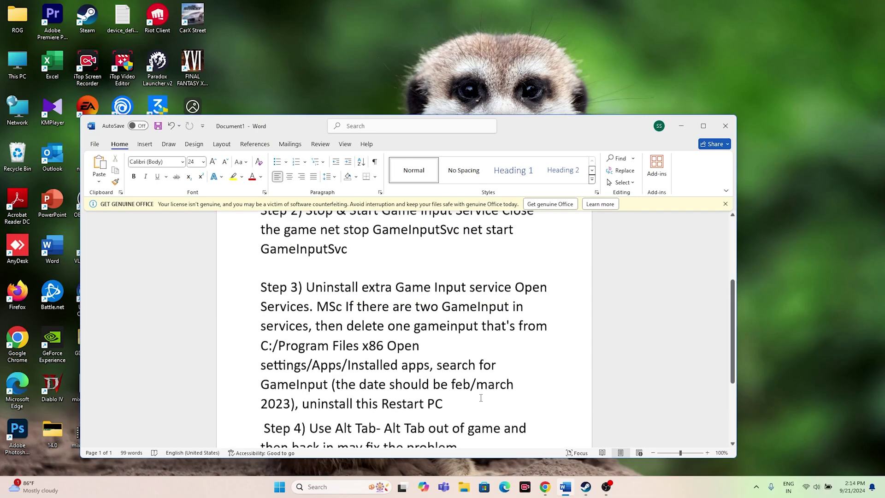
pyautogui.moveTo(262, 268); pyautogui.dragTo(529, 294)
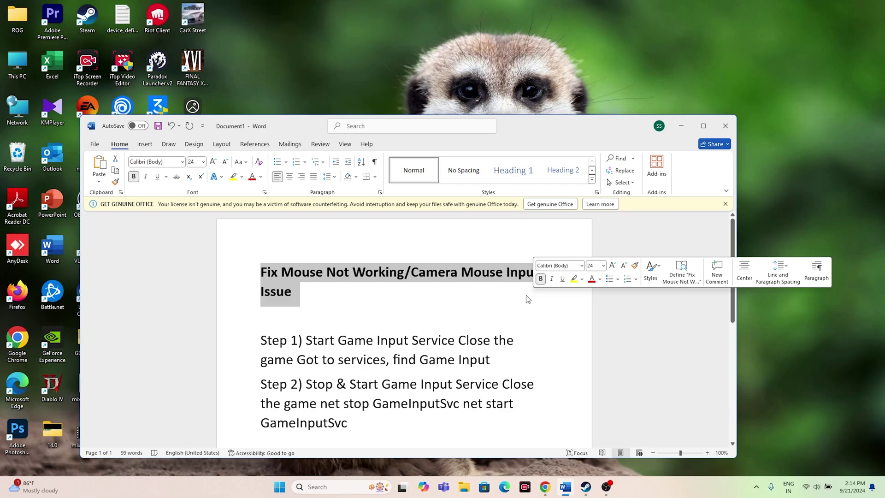